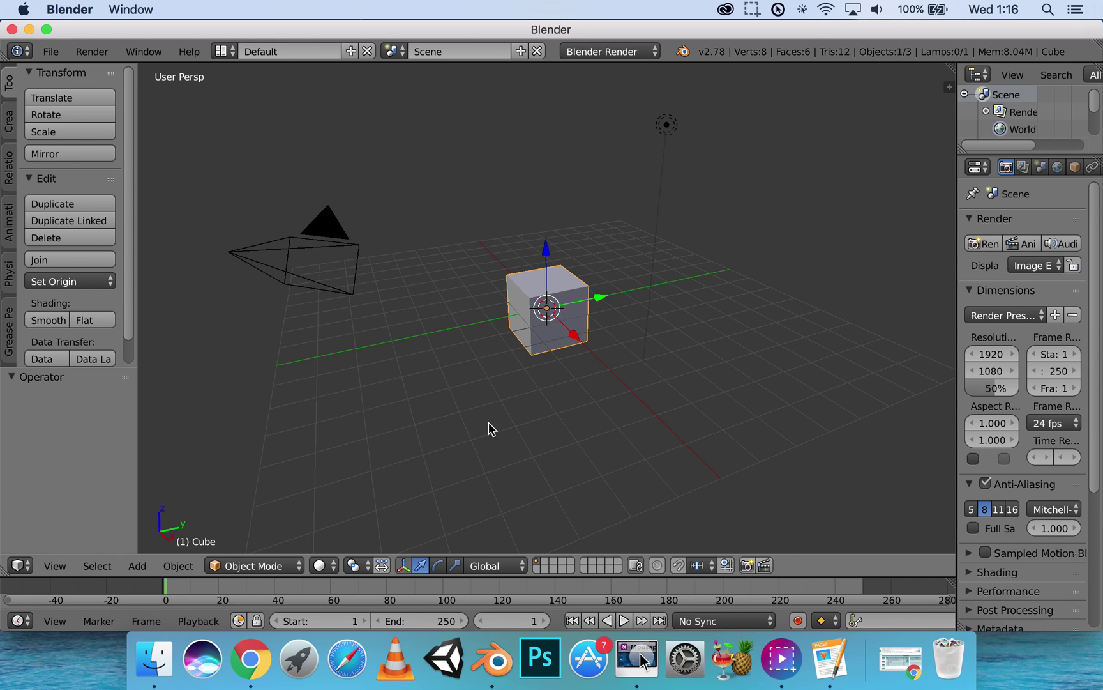
# Step: Delete the default camera and lamp together, then select the remaining cube
pyautogui.rightClick(336, 235)
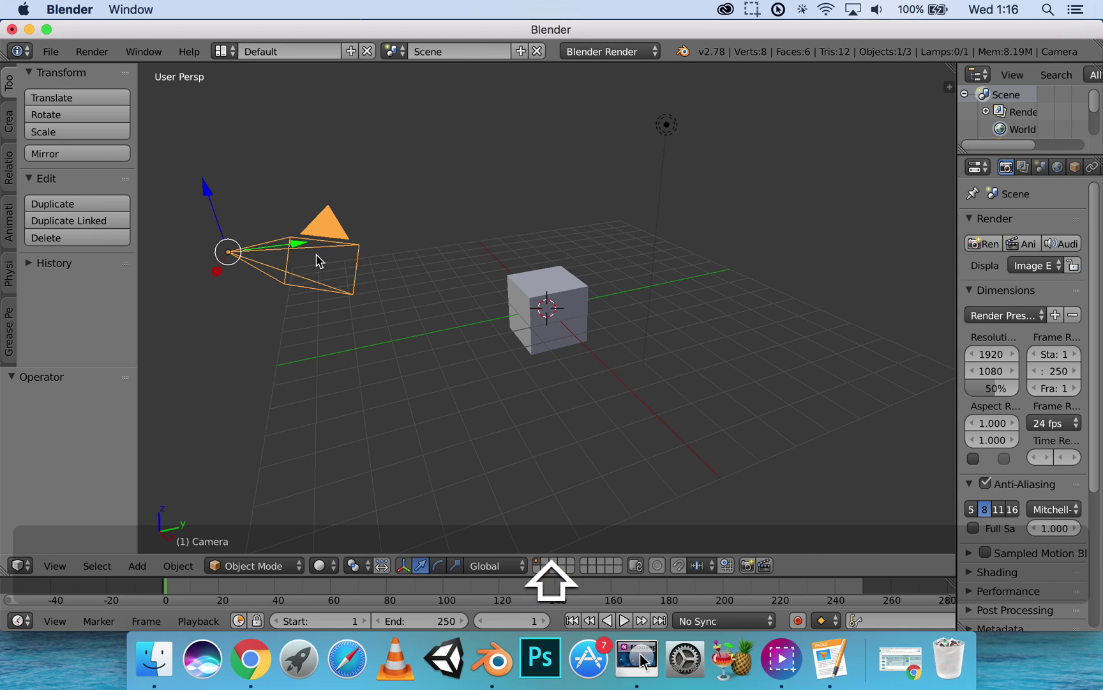
pyautogui.keyDown('shift'); pyautogui.rightClick(667, 128); pyautogui.keyUp('shift')
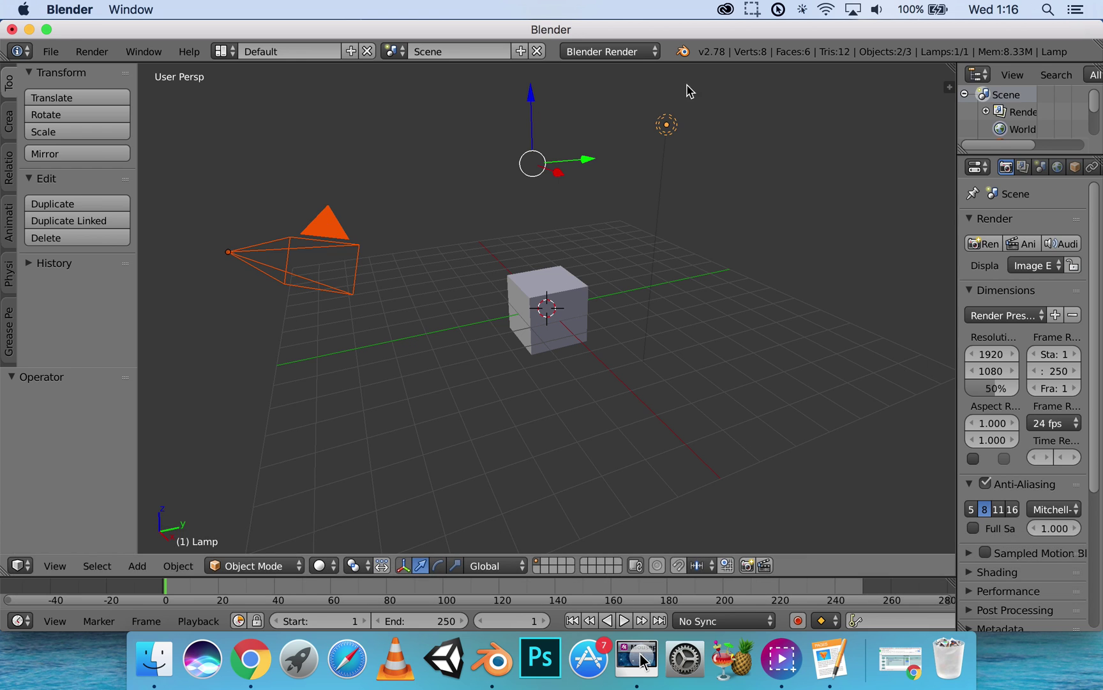
pyautogui.press('x')
pyautogui.click(645, 212)
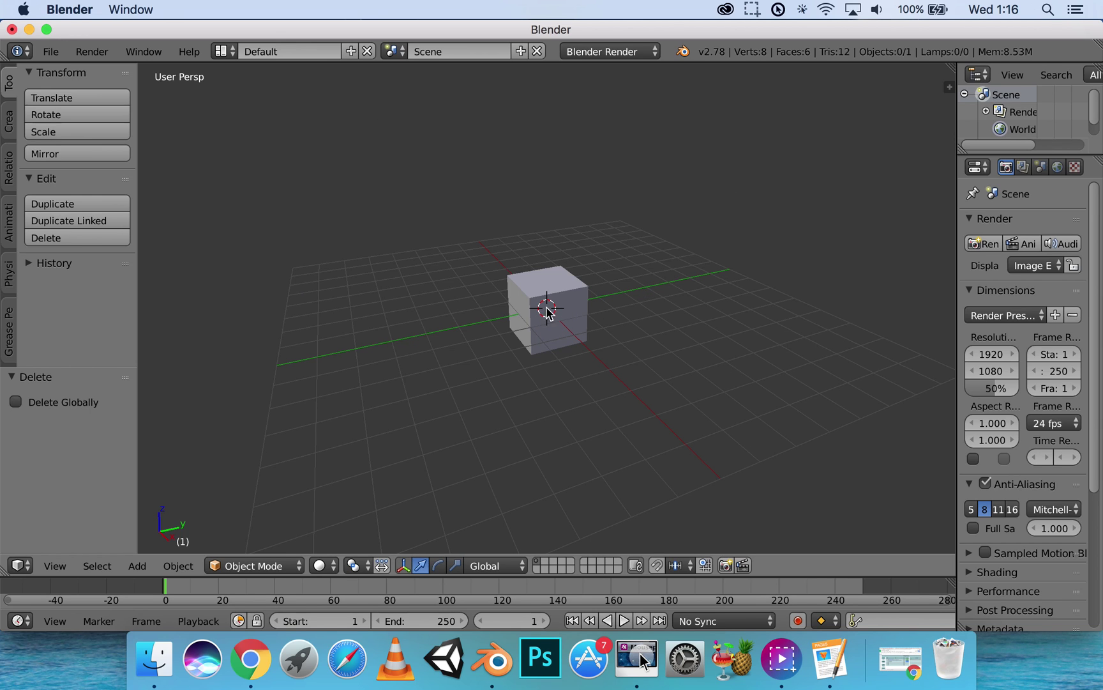
pyautogui.rightClick(577, 293)
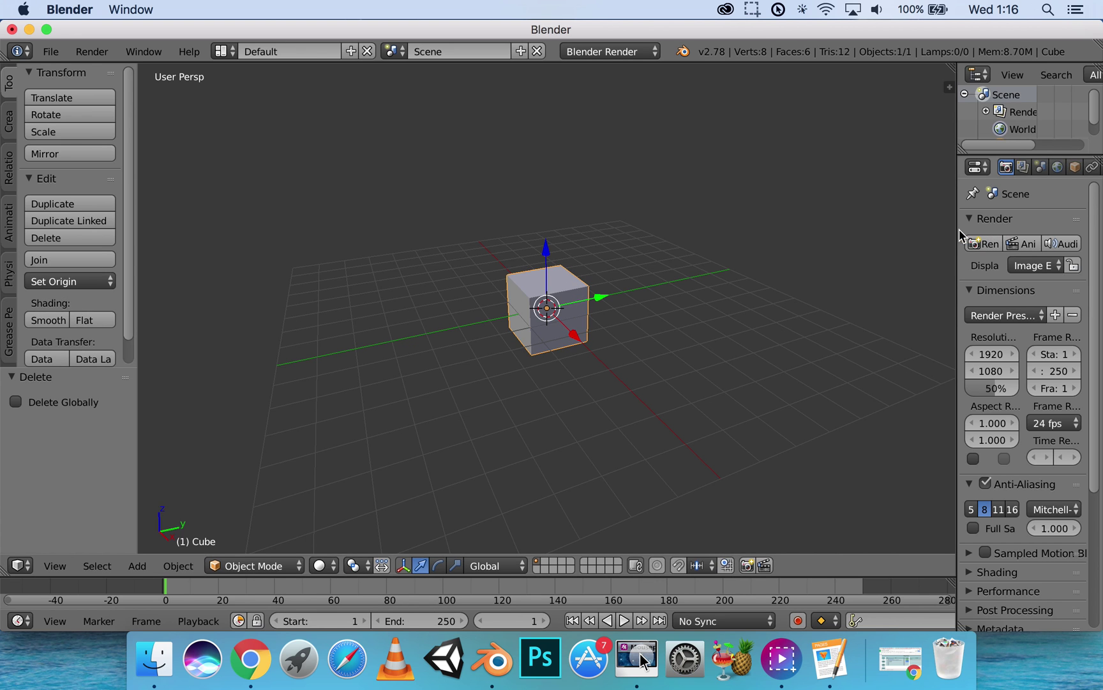
# Step: Widen the Properties and Outliner editors by moving their border left
pyautogui.moveTo(959, 234); pyautogui.dragTo(815, 243)
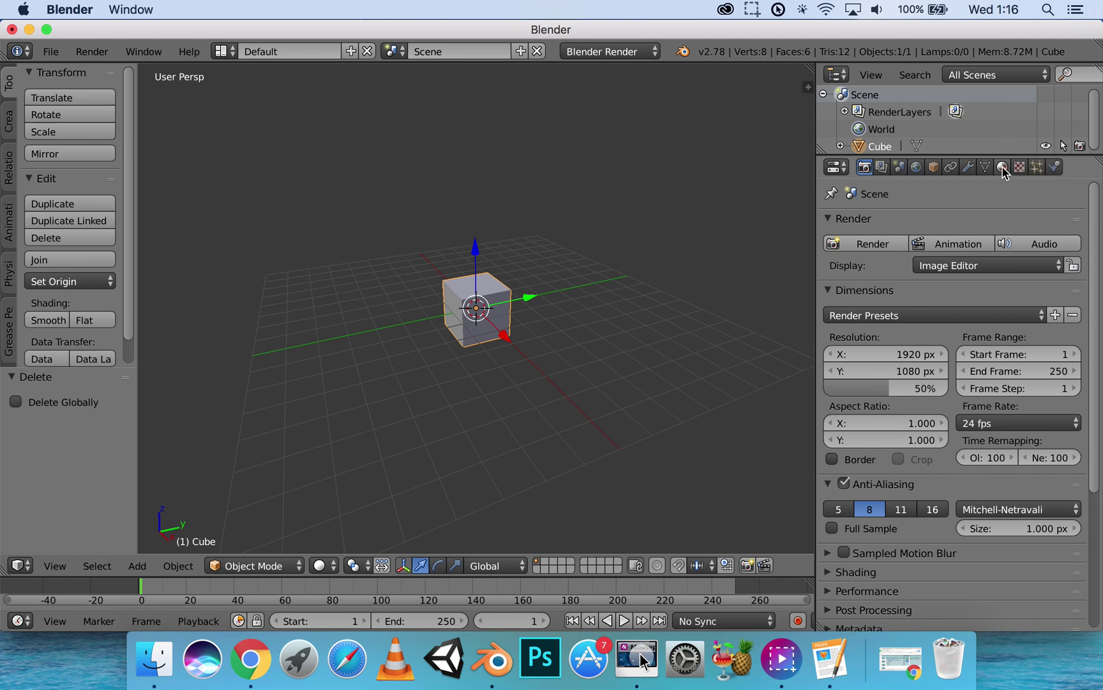
# Step: Add a slot holding new Material.001 to the cube and remove the original 'Material' slot
pyautogui.click(1003, 169)
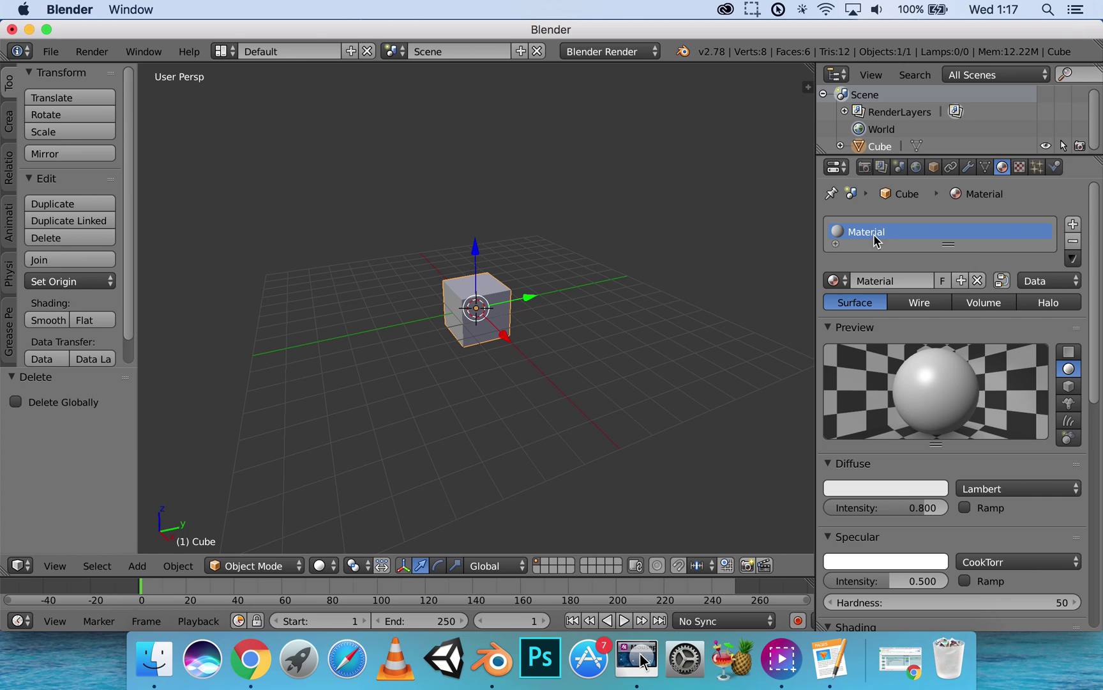
pyautogui.click(1072, 226)
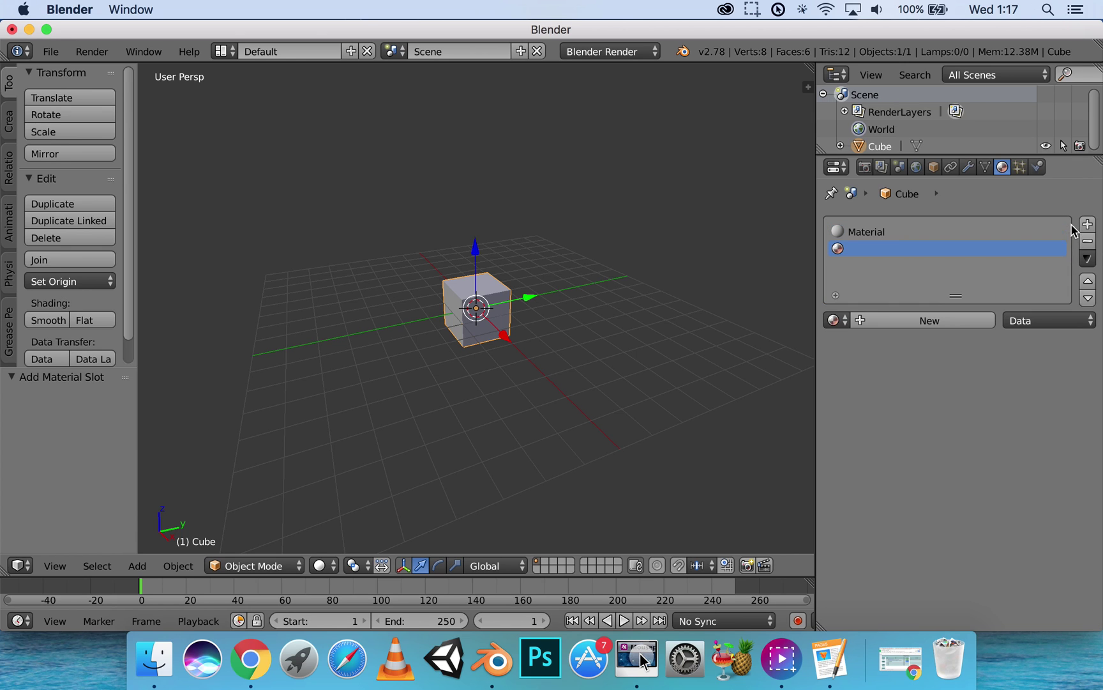
pyautogui.click(913, 324)
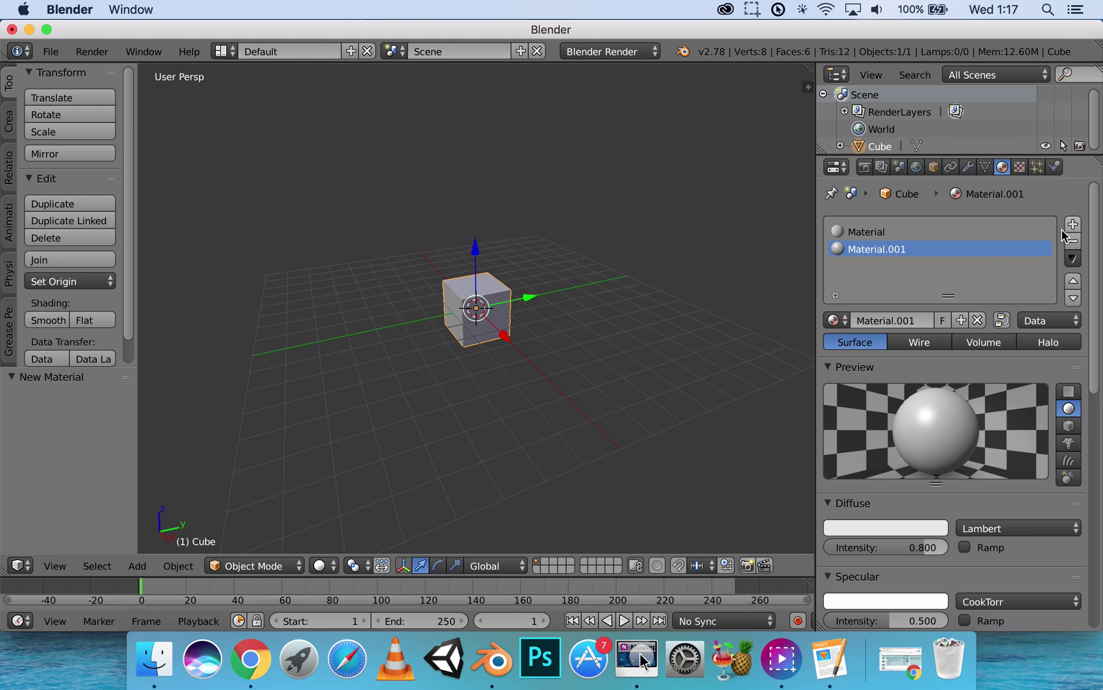
pyautogui.click(886, 233)
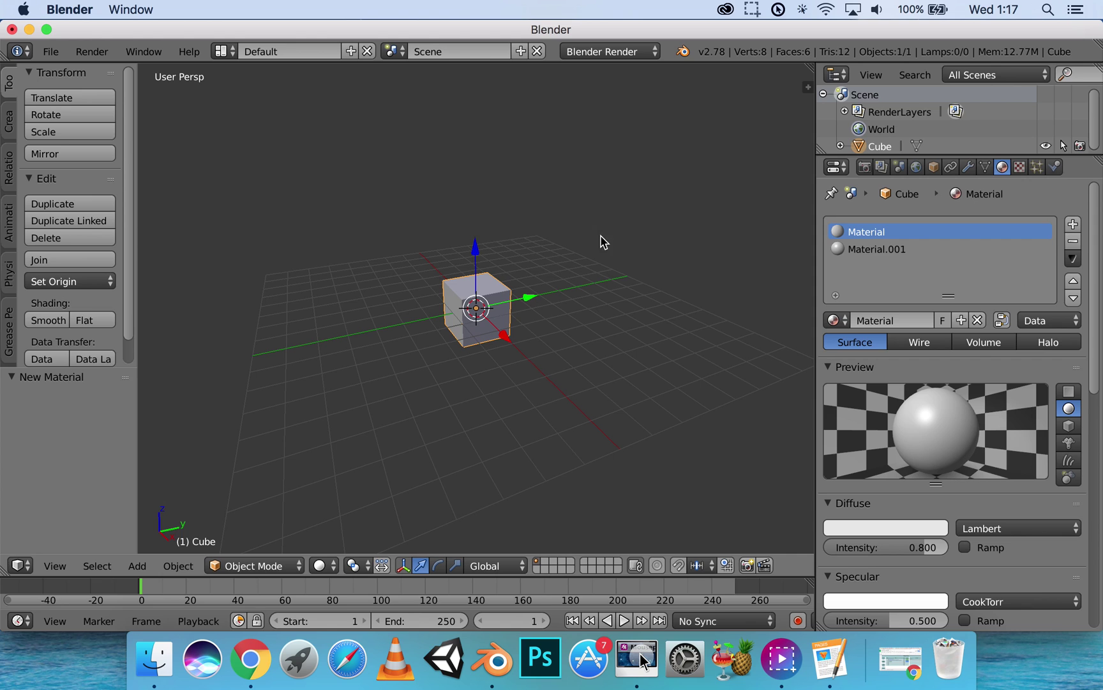
pyautogui.click(1073, 241)
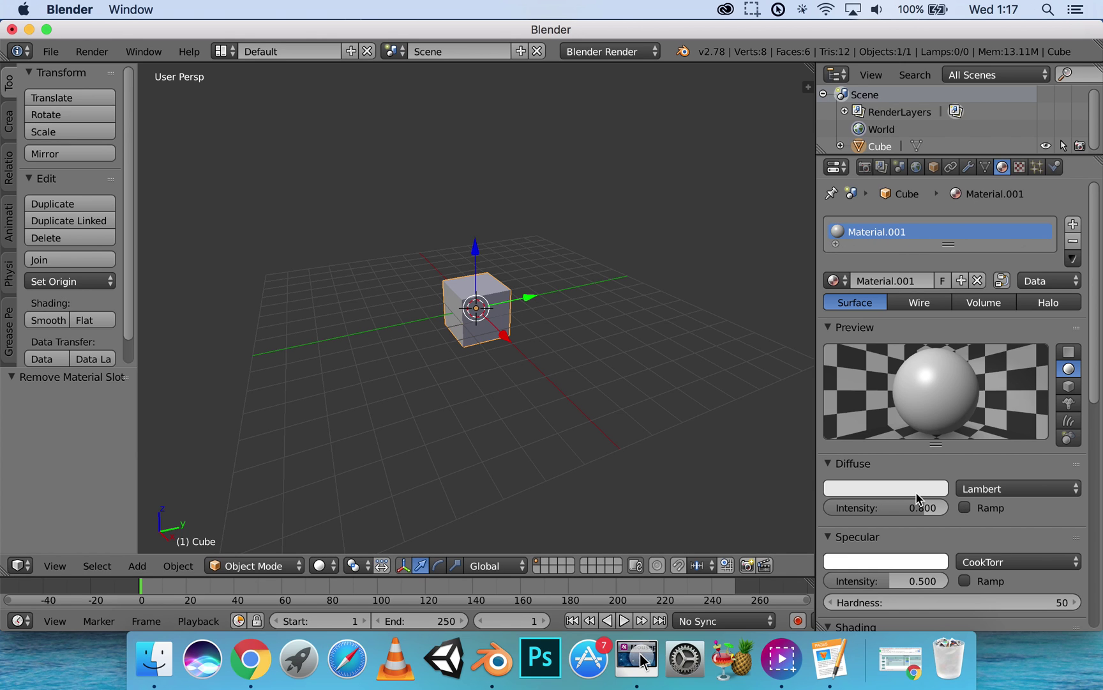
# Step: Rename Material.001 to 'Red' and set its diffuse colour to pure red
pyautogui.doubleClick(876, 239)
pyautogui.write('Red')
pyautogui.press('Return')
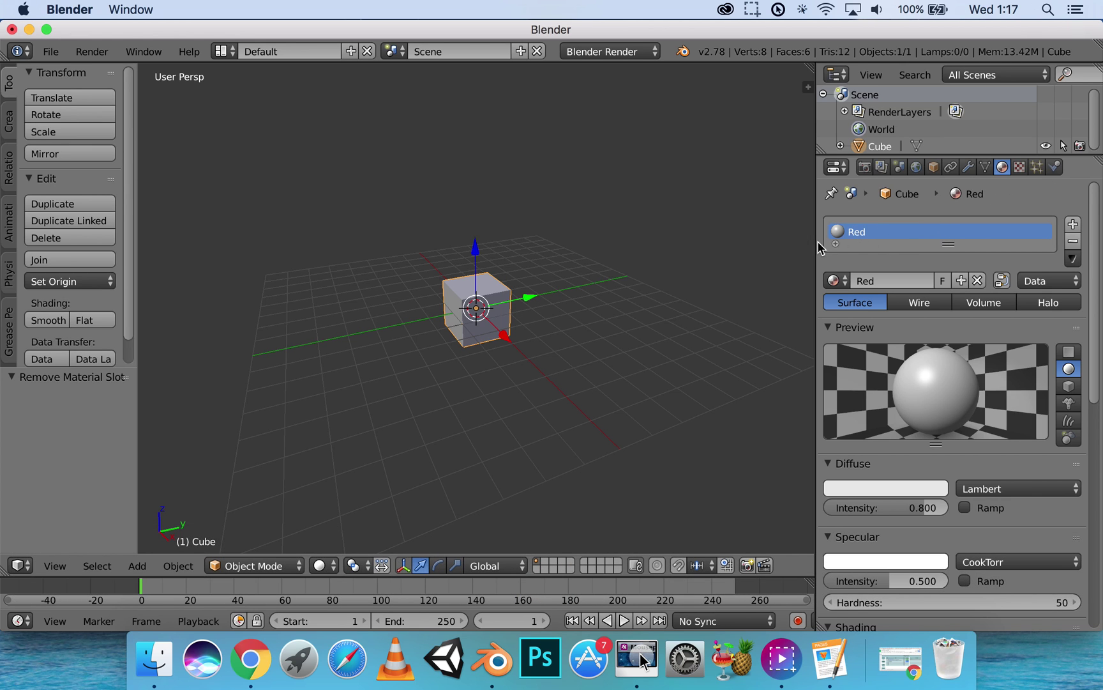
pyautogui.click(881, 493)
pyautogui.moveTo(856, 325); pyautogui.dragTo(860, 384)
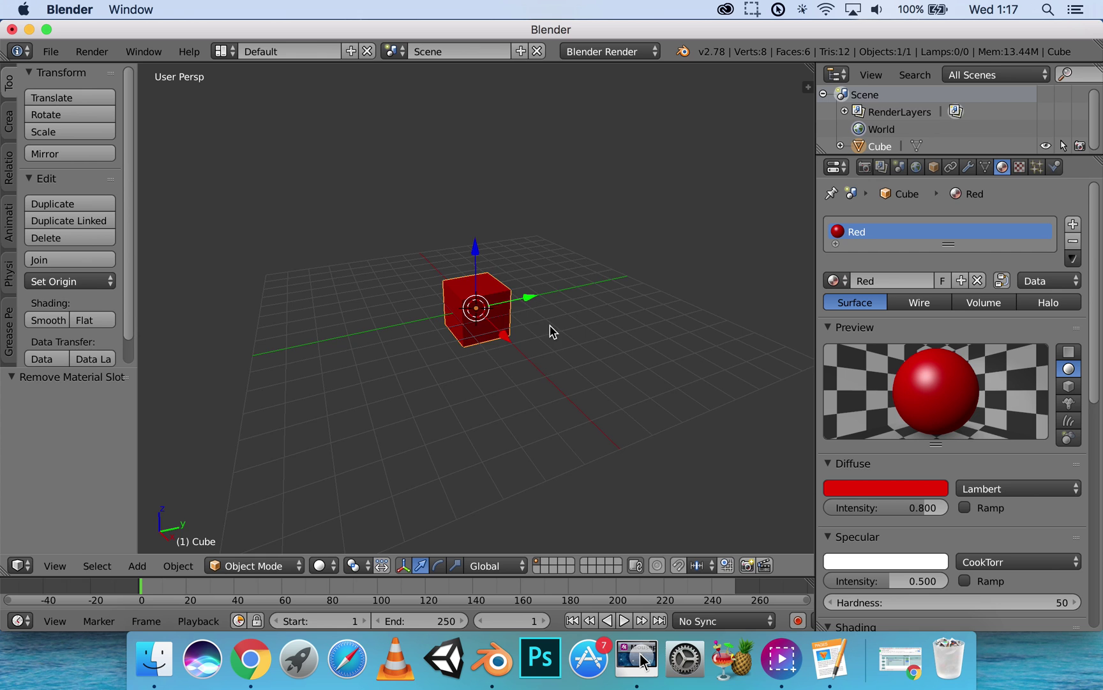
pyautogui.scroll(3, 544, 328)
pyautogui.moveTo(544, 328)
pyautogui.mouseDown(button='middle')
pyautogui.moveTo(591, 326)
pyautogui.moveTo(560, 333)
pyautogui.mouseUp(button='middle')
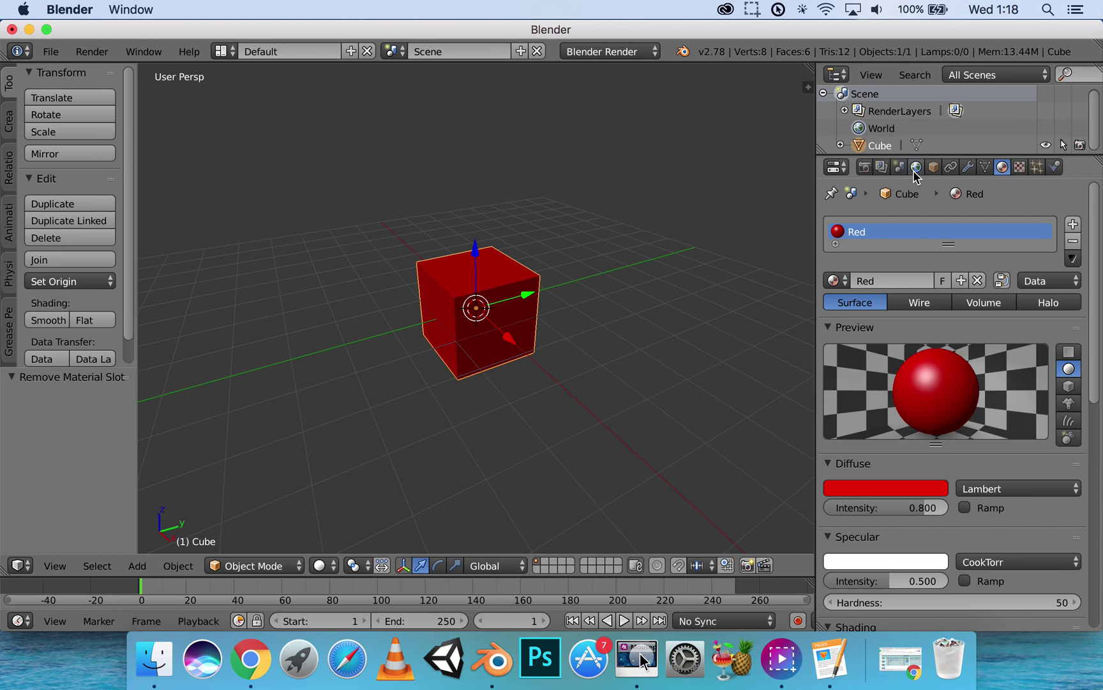
# Step: Set the cube's object name to 'Red Object' and enlarge the Outliner
pyautogui.click(933, 167)
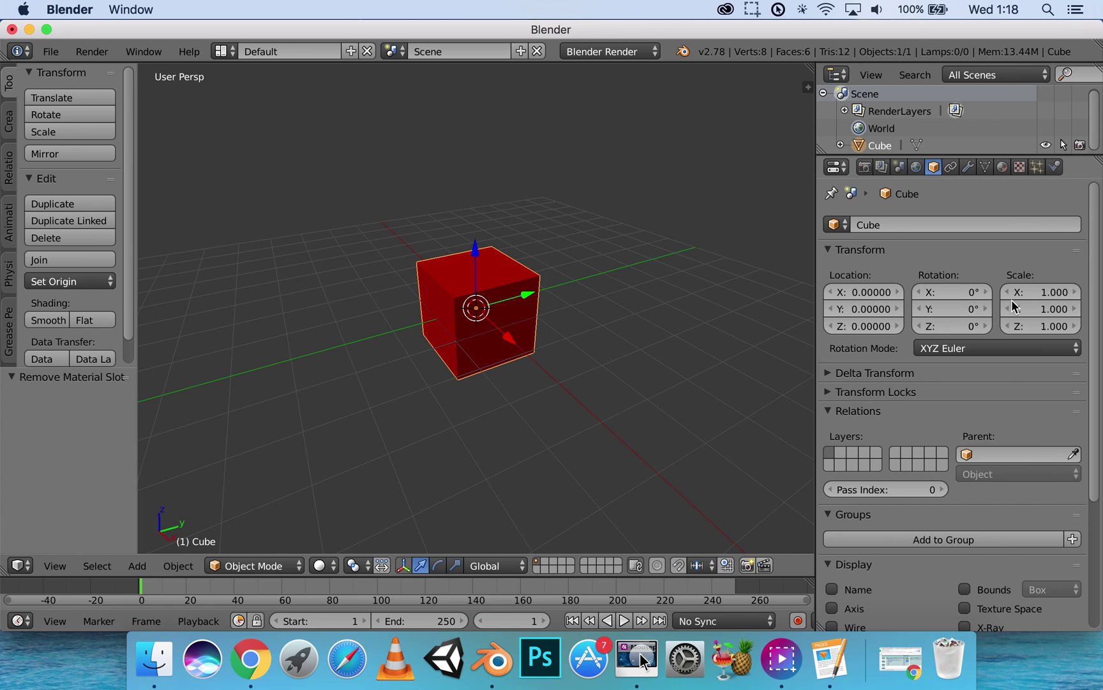
pyautogui.scroll(-3, 922, 362)
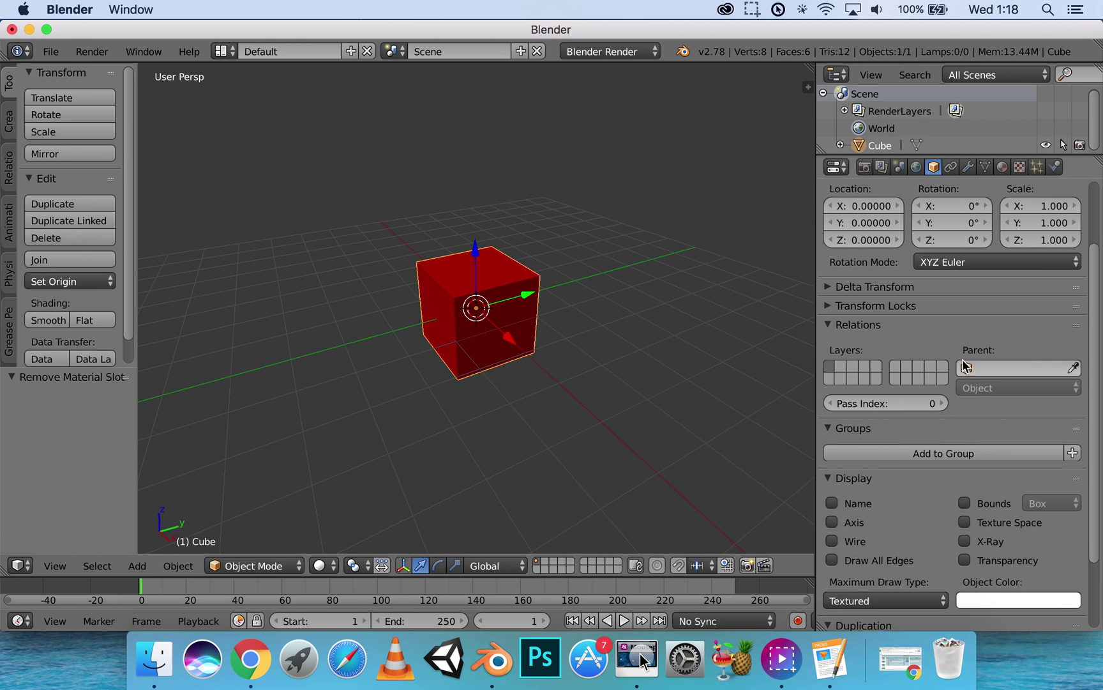
pyautogui.scroll(3, 989, 349)
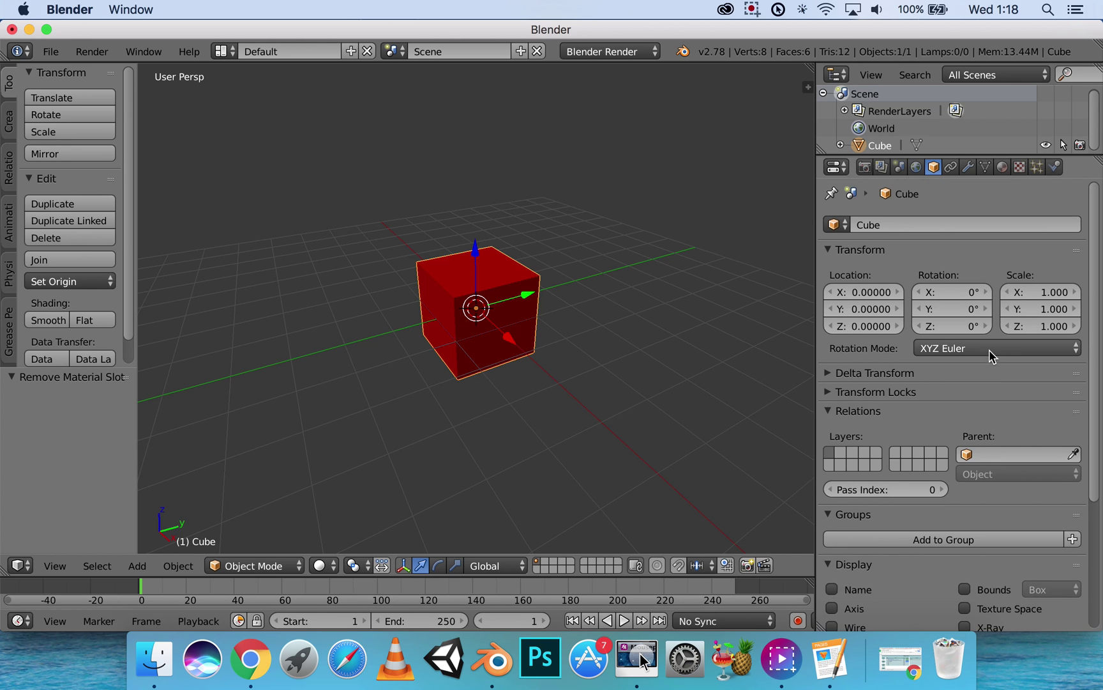
pyautogui.click(890, 223)
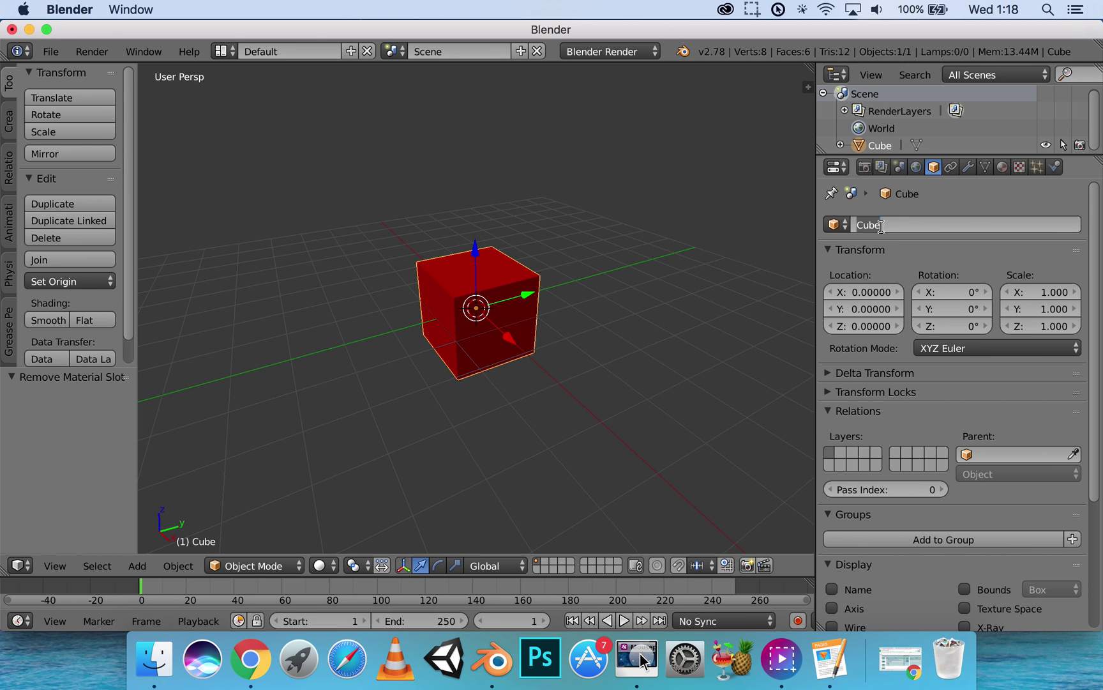
pyautogui.press('shift')
pyautogui.write('R')
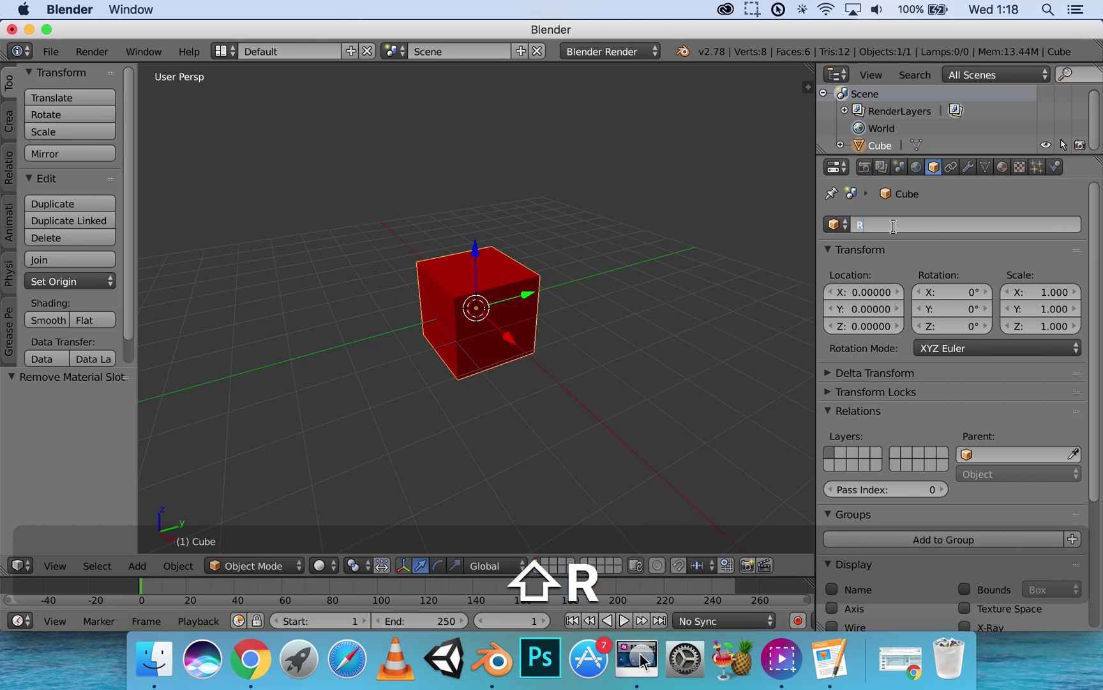
pyautogui.write('ed ')
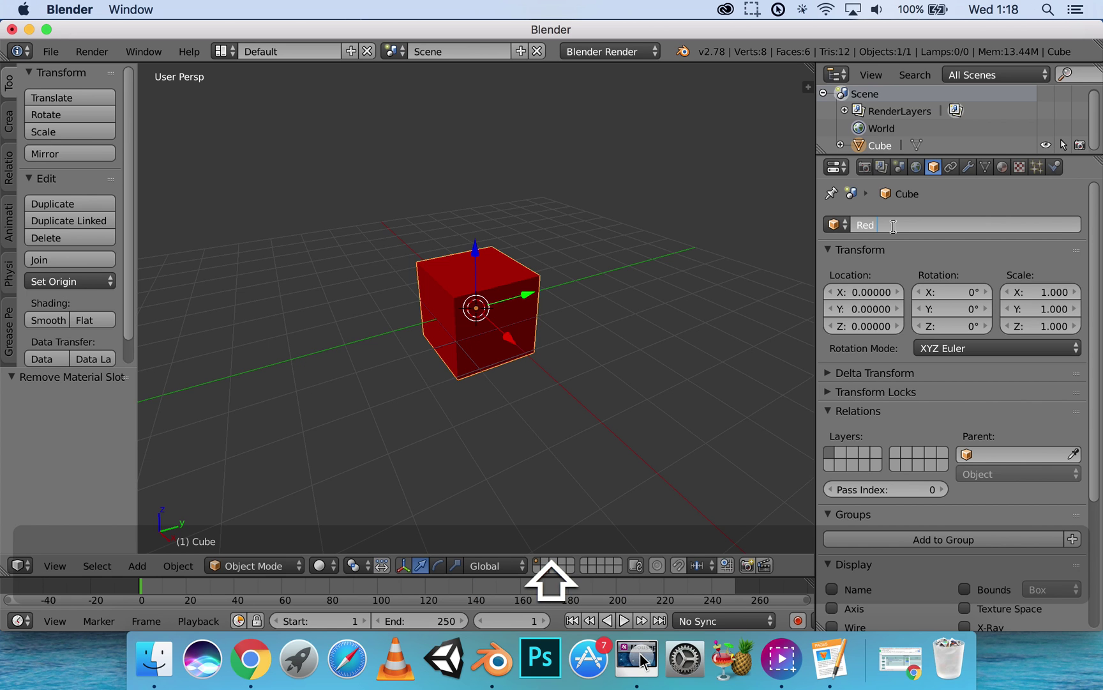
pyautogui.write('Object')
pyautogui.press('Return')
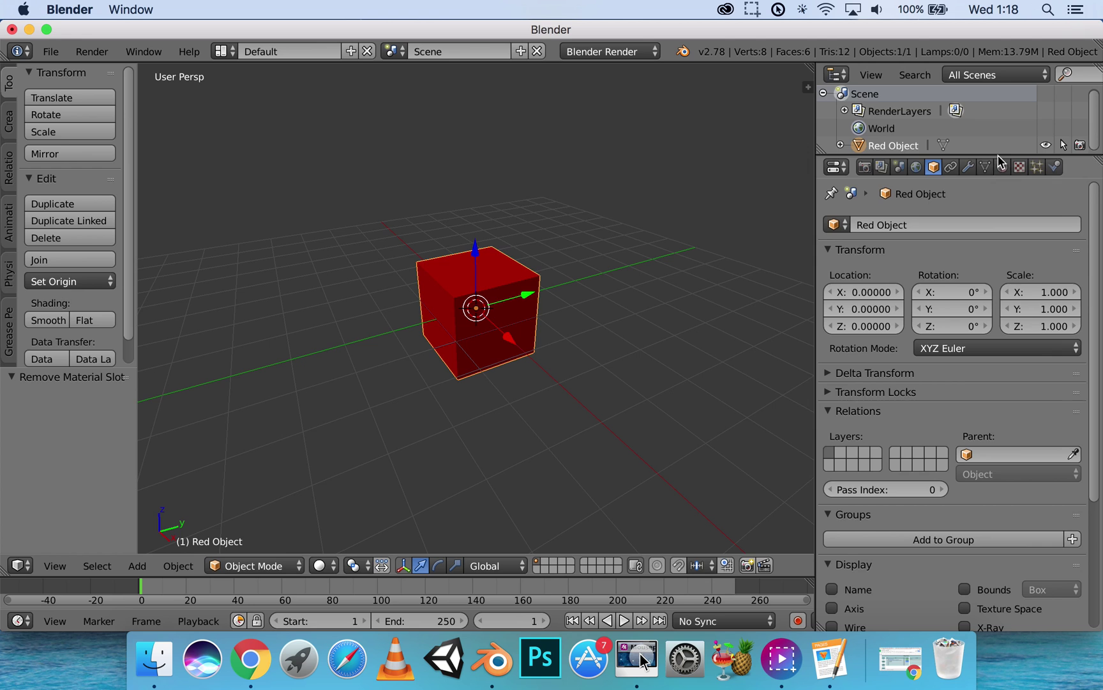
pyautogui.moveTo(1001, 154); pyautogui.dragTo(1000, 223)
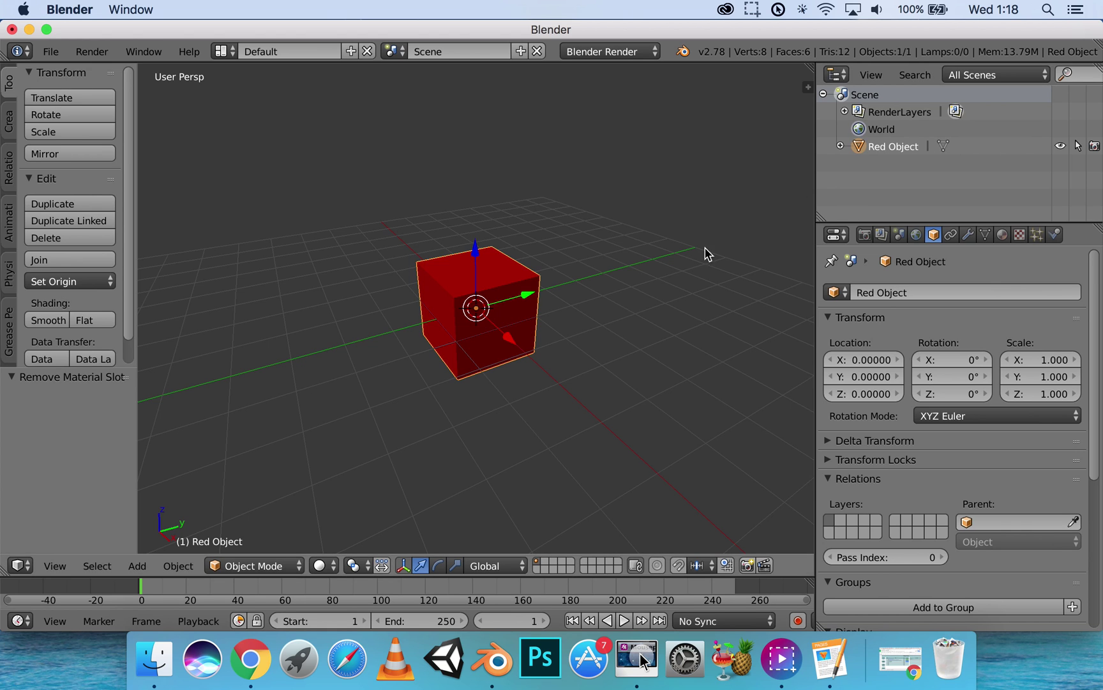
# Step: Move the red cube left along Y and place a Y-constrained duplicate near the scene centre
pyautogui.moveTo(619, 284); pyautogui.dragTo(537, 306, button='middle')
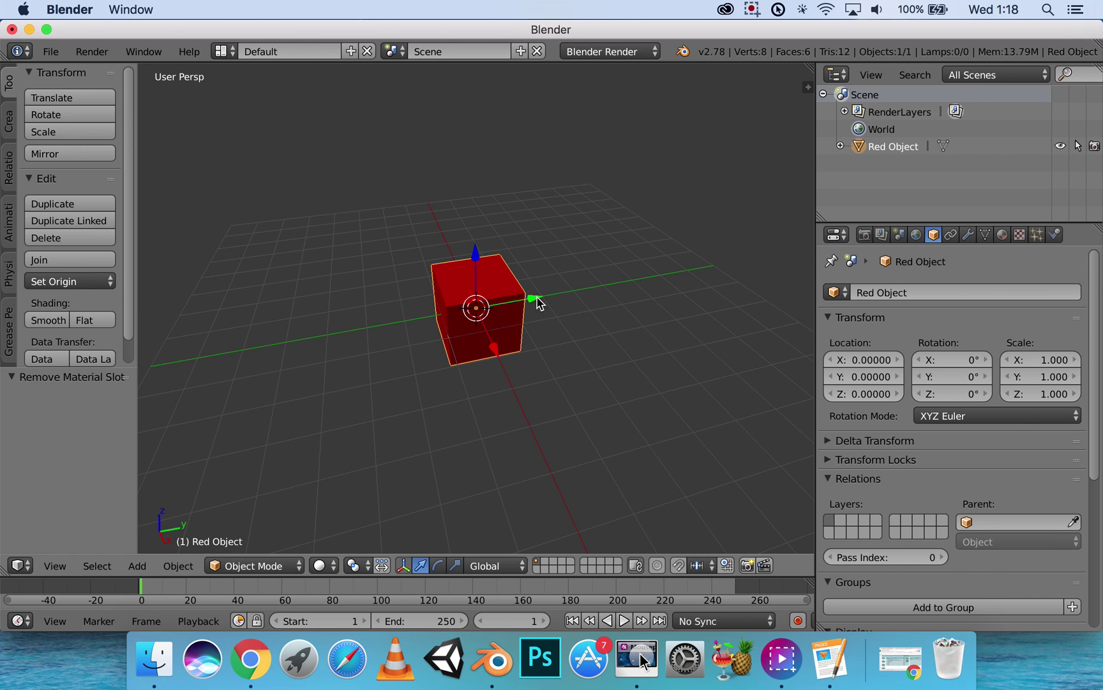
pyautogui.moveTo(536, 301); pyautogui.dragTo(406, 321)
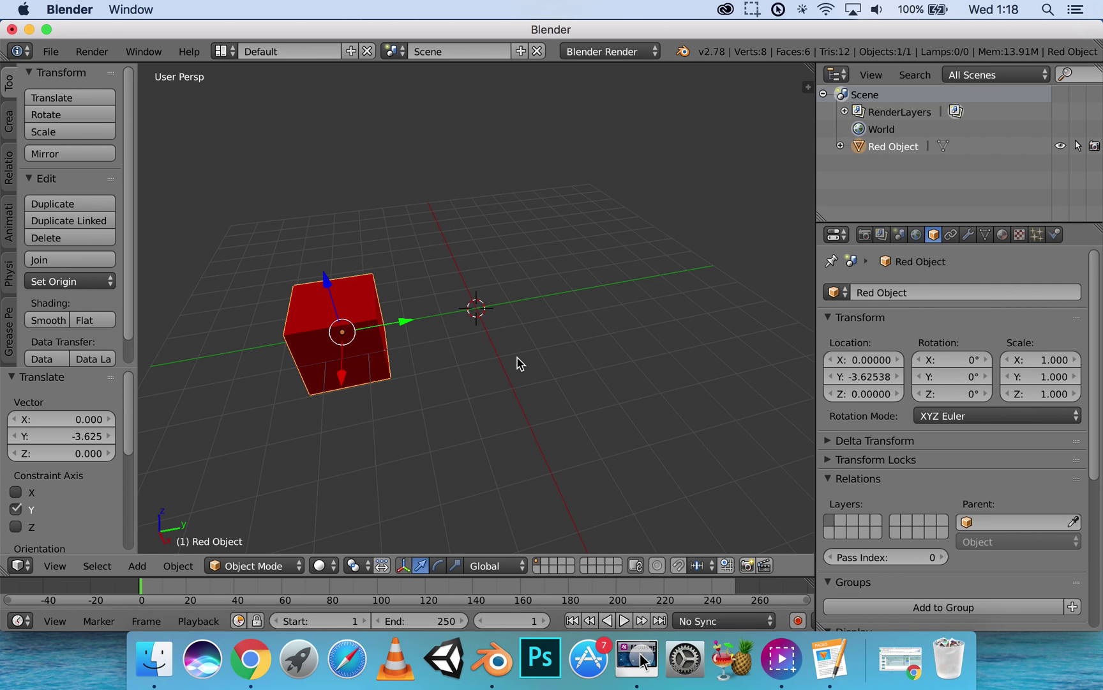
pyautogui.hotkey('shift', 'd')
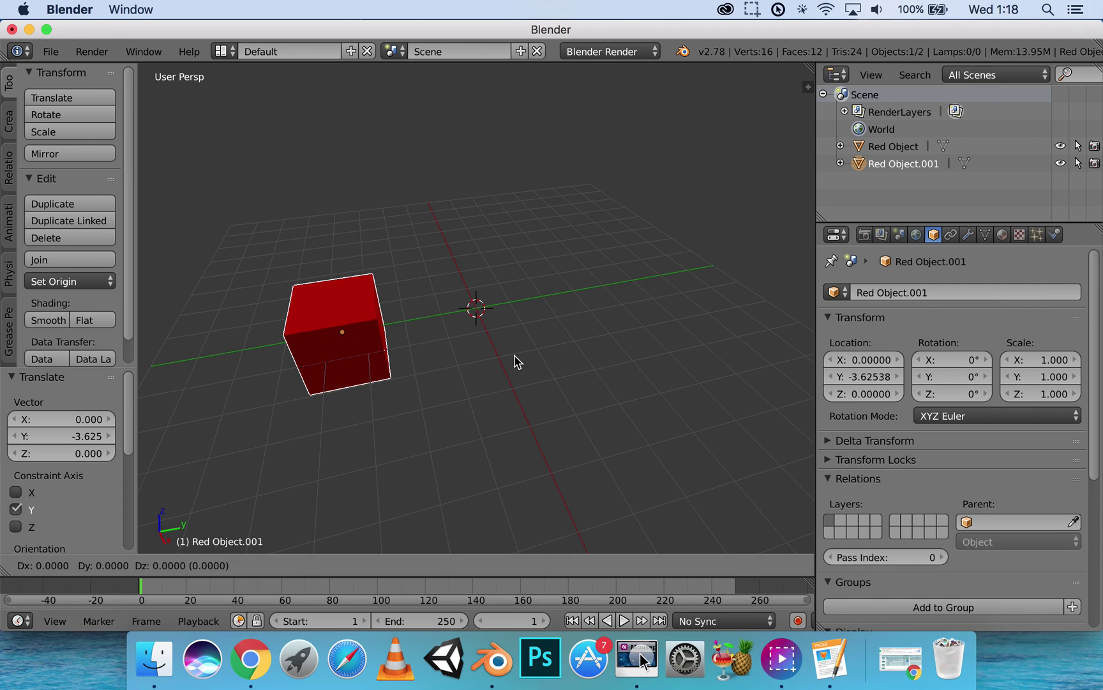
pyautogui.press('y')
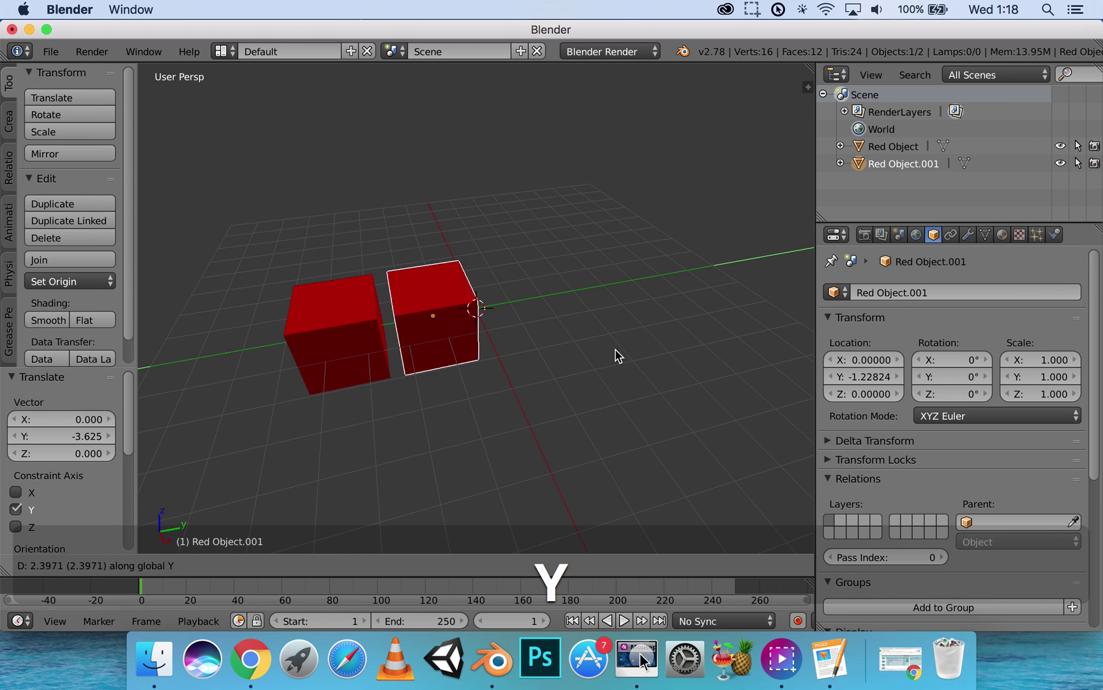
pyautogui.click(649, 353)
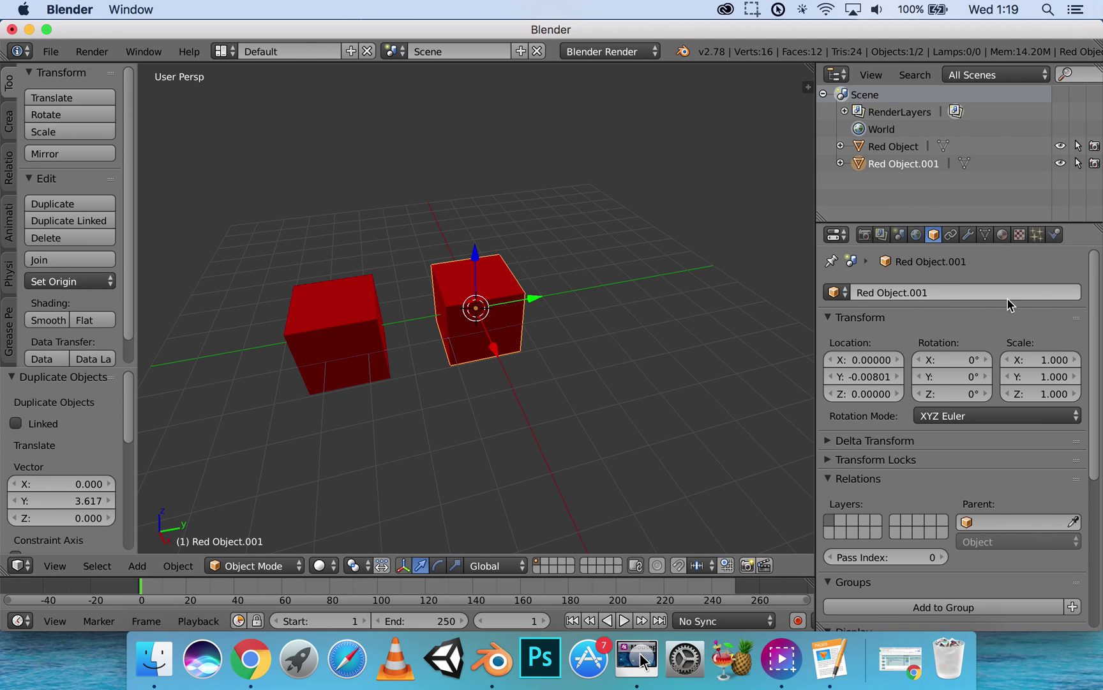
# Step: Change the duplicate's object name from Red Object.001 to 'Green Object'
pyautogui.click(941, 293)
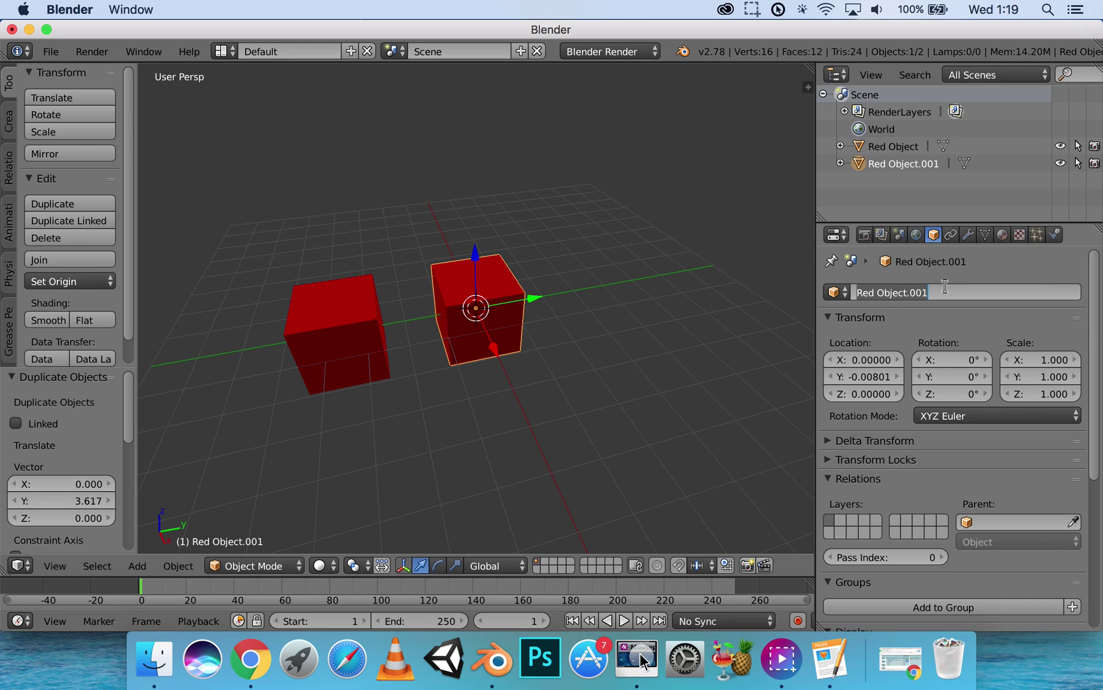
pyautogui.write('Green O')
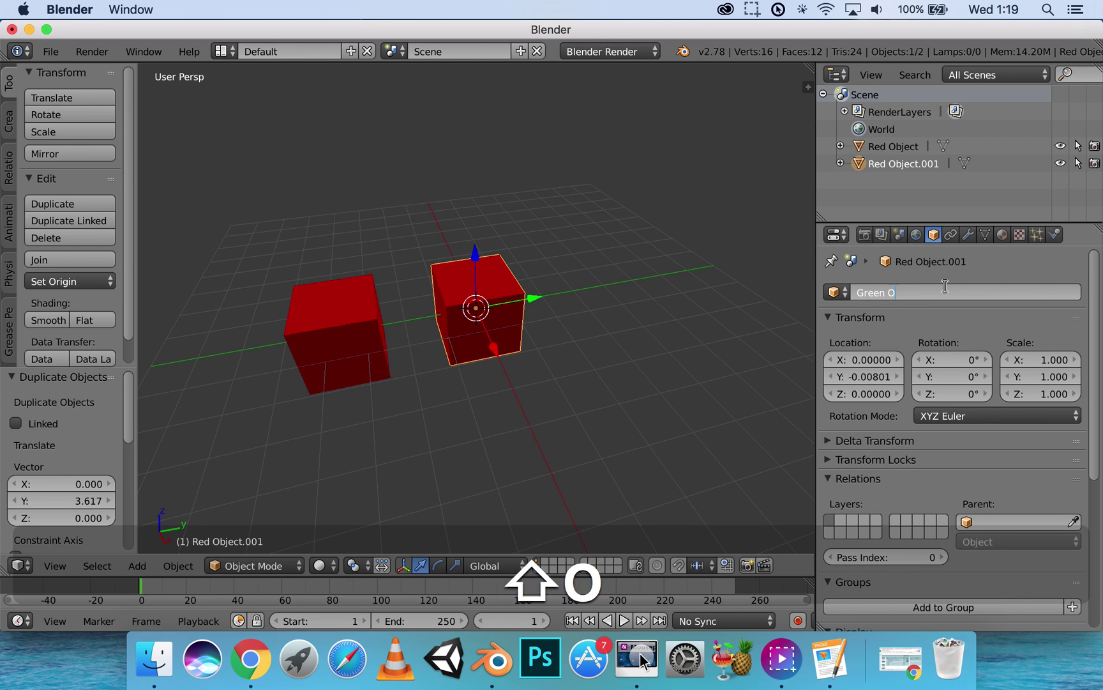
pyautogui.write('bject')
pyautogui.press('Return')
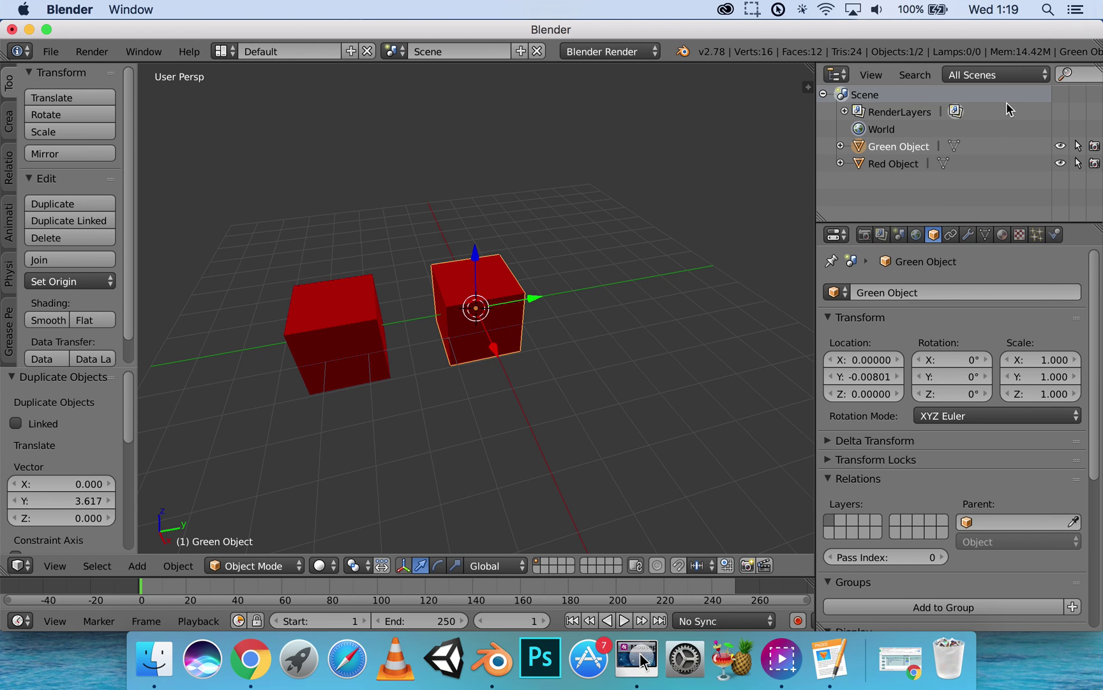
# Step: Add a new material to Green Object named 'Green' with a bright green diffuse colour
pyautogui.click(1003, 236)
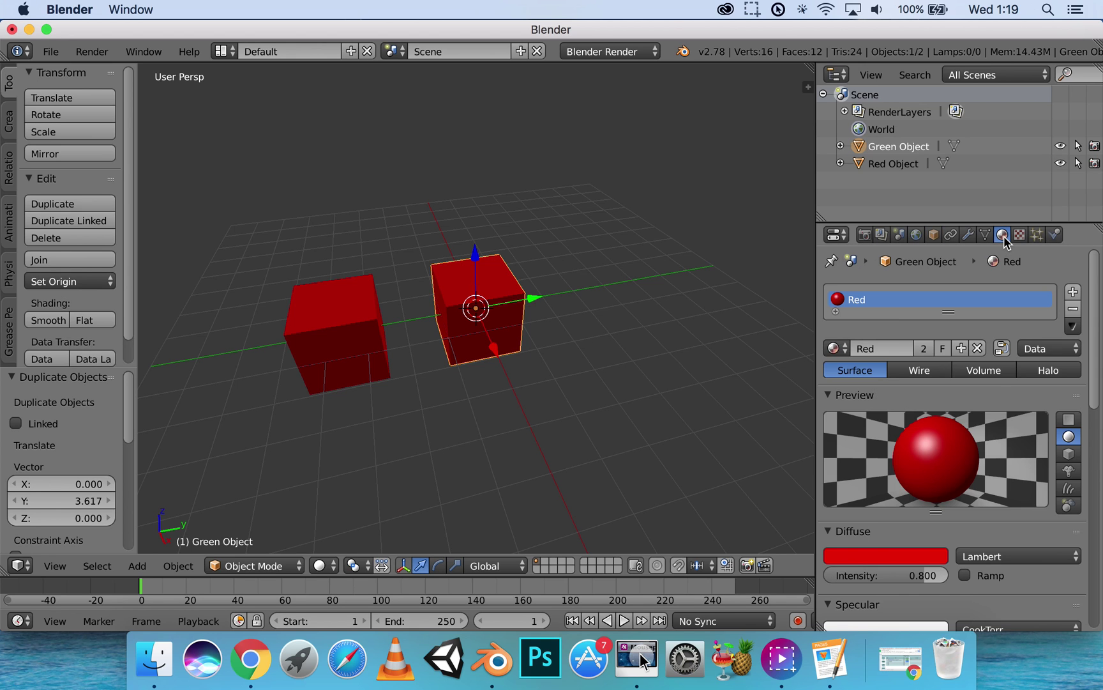
pyautogui.click(1074, 293)
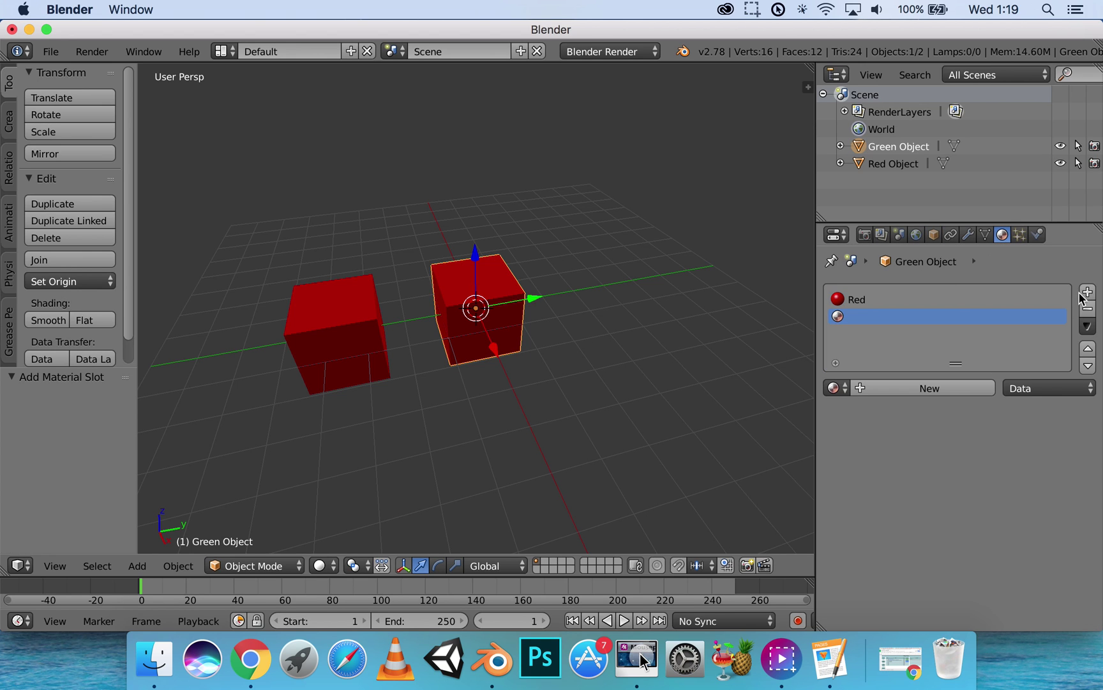
pyautogui.click(925, 389)
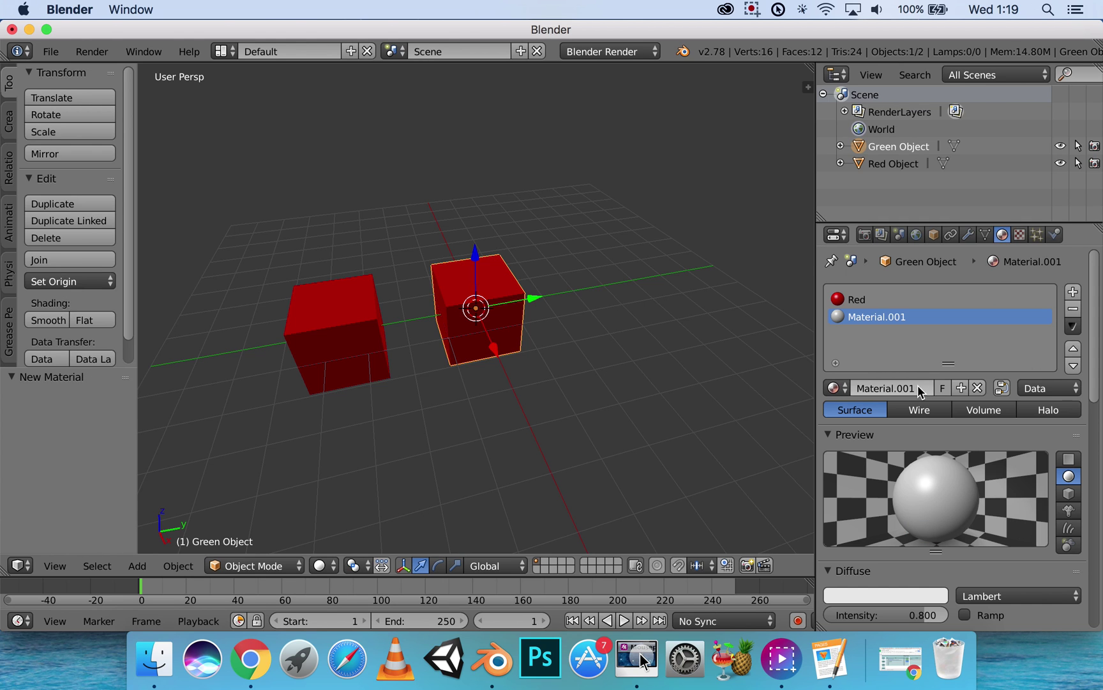
pyautogui.doubleClick(876, 317)
pyautogui.write('Green')
pyautogui.press('Return')
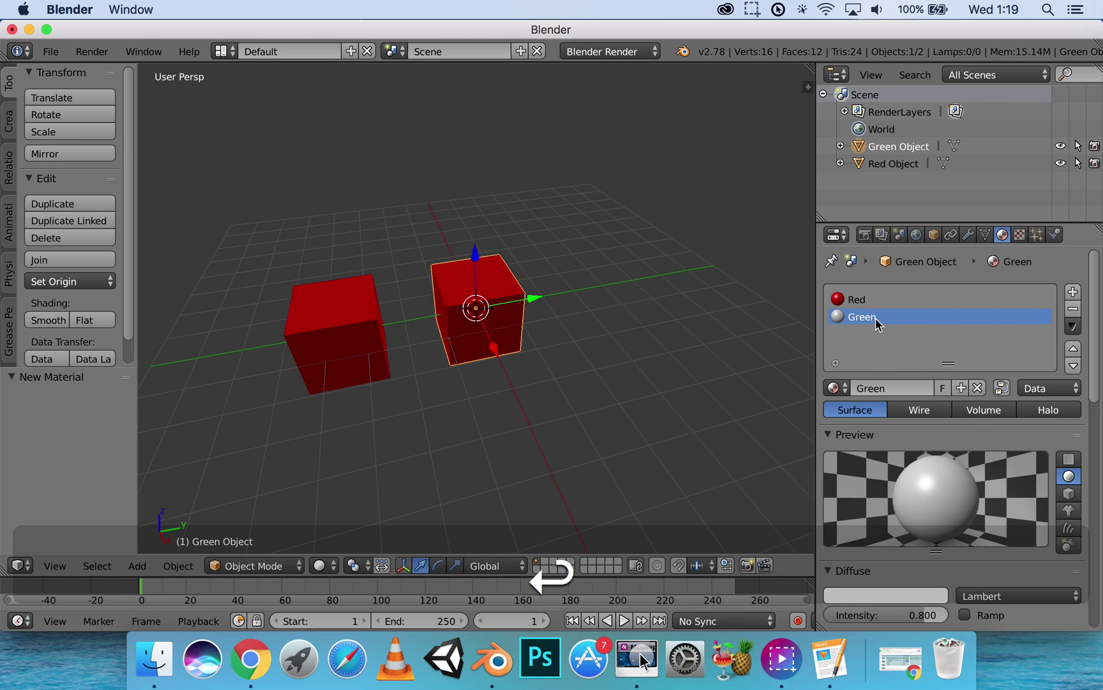
pyautogui.click(885, 595)
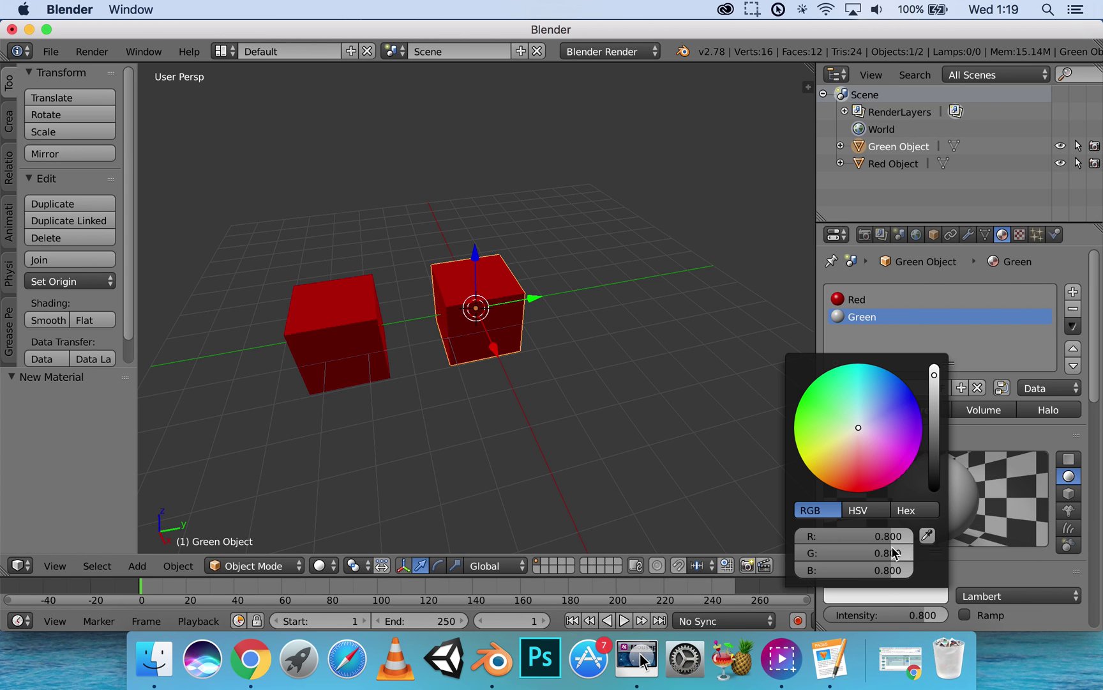
pyautogui.moveTo(857, 428); pyautogui.dragTo(807, 399)
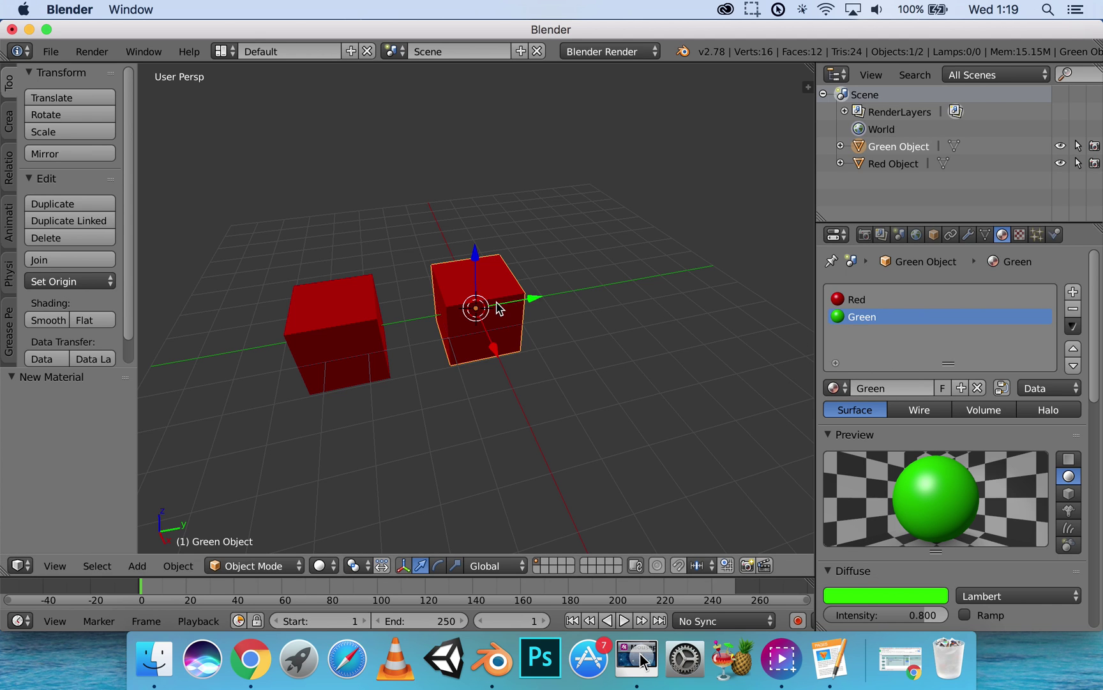
# Step: Remove the Red material slot from Green Object
pyautogui.click(855, 300)
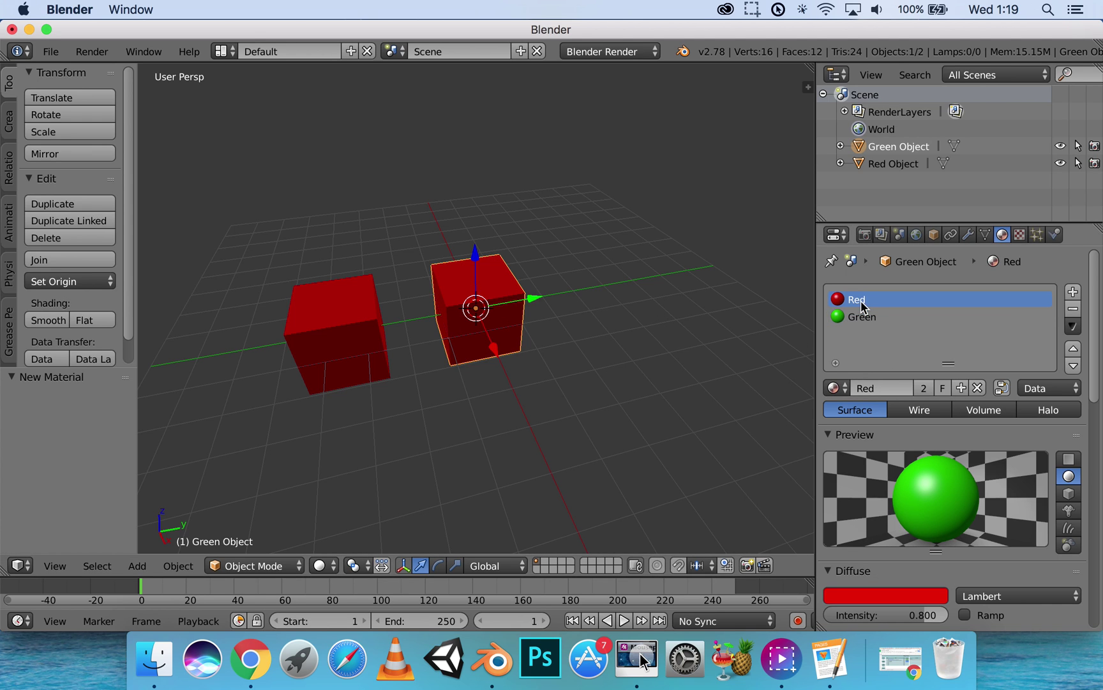
pyautogui.click(1073, 309)
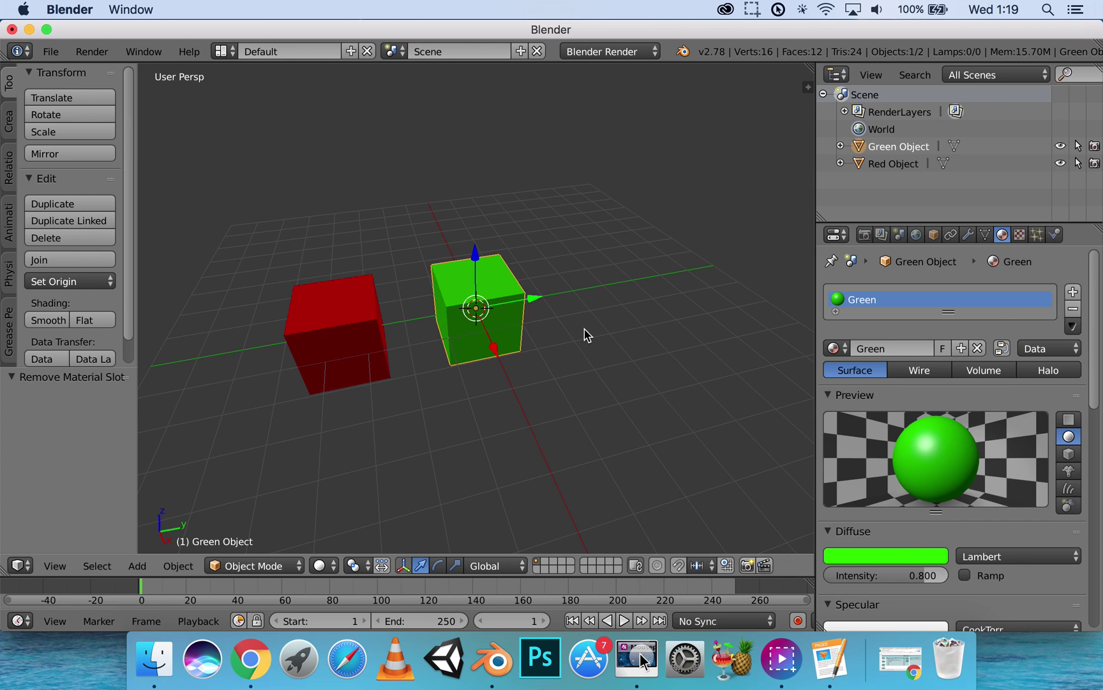
pyautogui.moveTo(583, 335); pyautogui.dragTo(564, 318, button='middle')
pyautogui.moveTo(431, 333)
pyautogui.mouseDown(button='middle')
pyautogui.moveTo(460, 338)
pyautogui.moveTo(481, 320)
pyautogui.moveTo(595, 315)
pyautogui.mouseUp(button='middle')
# Step: Duplicate the green cube along Y to its right and remove the copy's Green material
pyautogui.hotkey('shift', 'd')
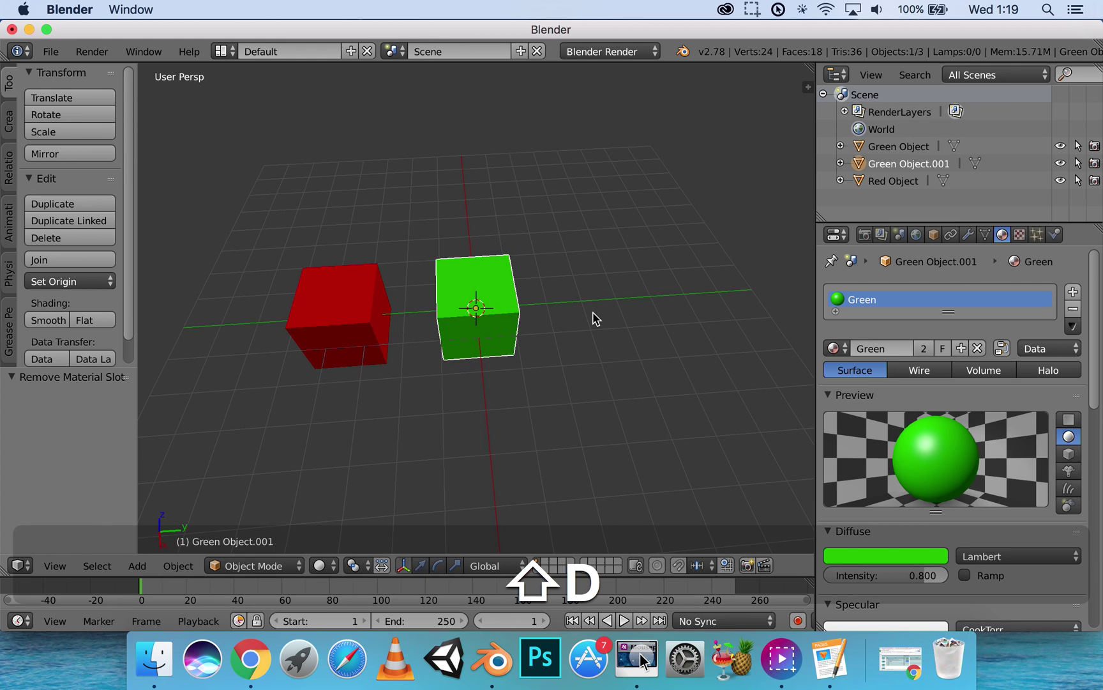
pyautogui.press('y')
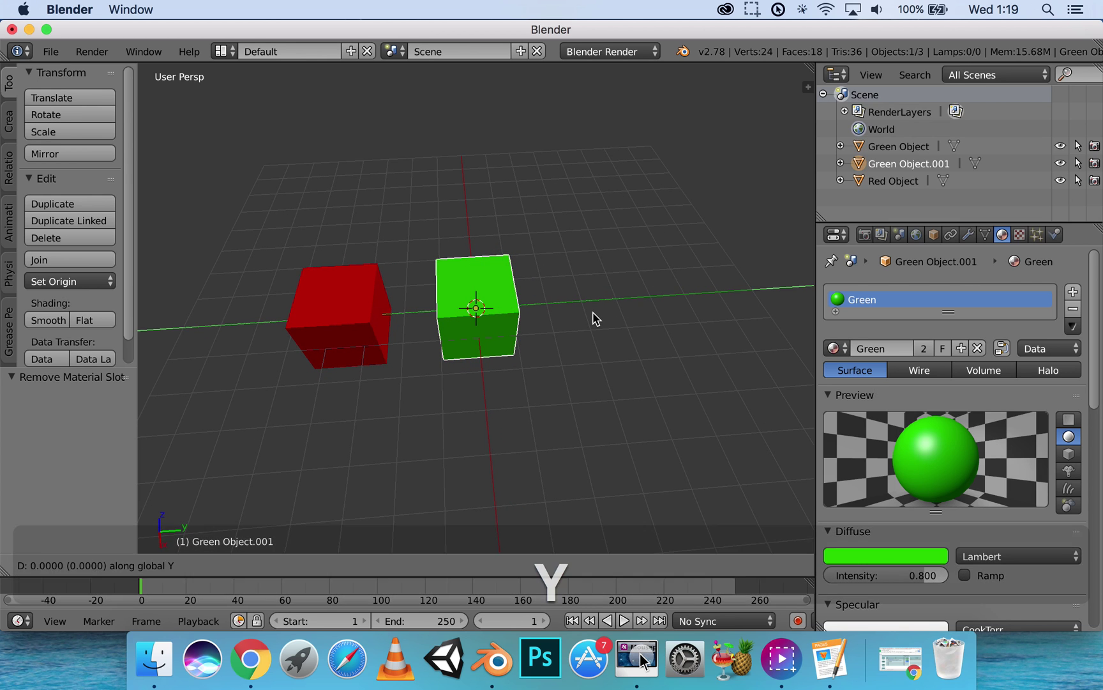
pyautogui.click(727, 321)
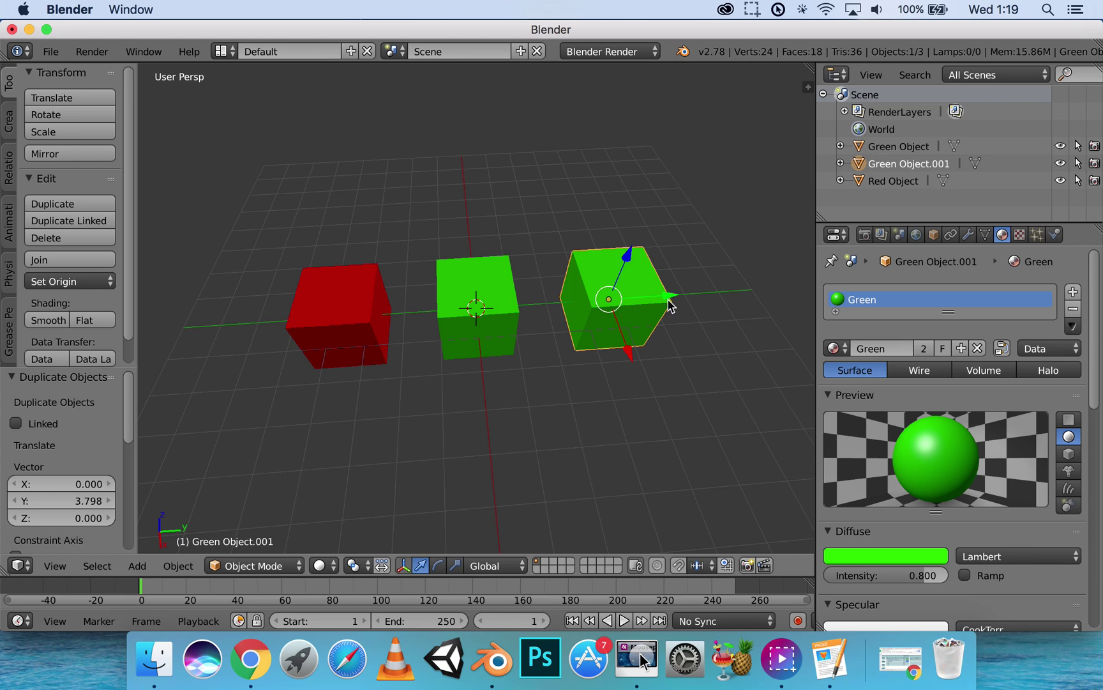
pyautogui.click(1078, 312)
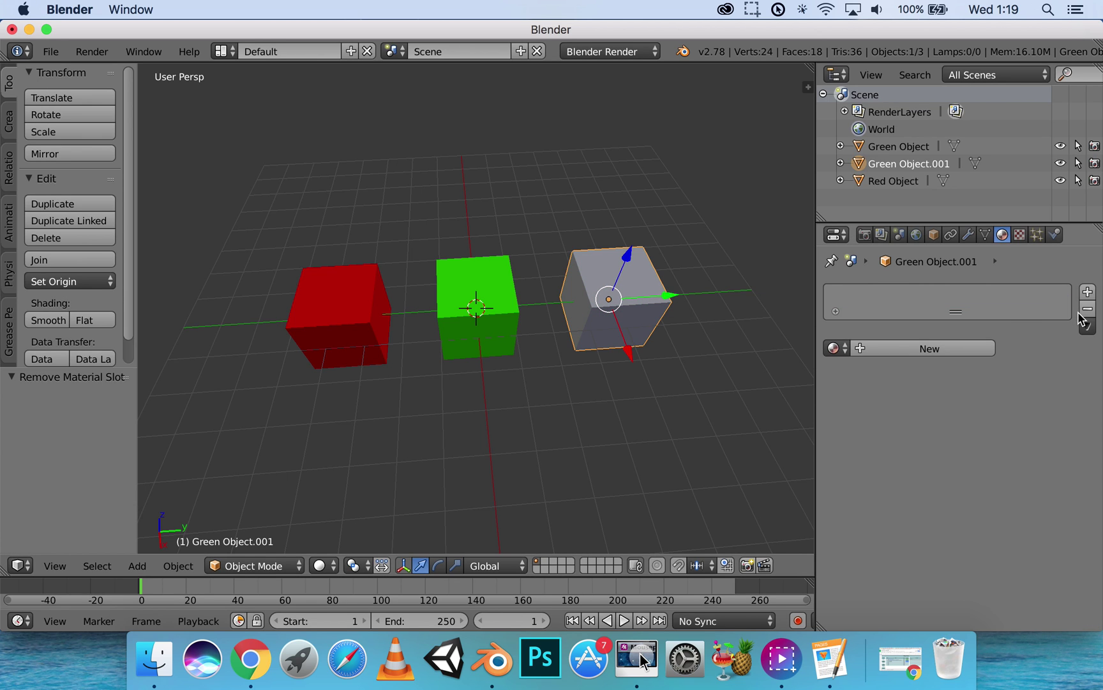
# Step: Create a blue diffuse material 'Blue' on Green Object.001 and rename the object 'Blue Object'
pyautogui.click(940, 347)
pyautogui.doubleClick(888, 303)
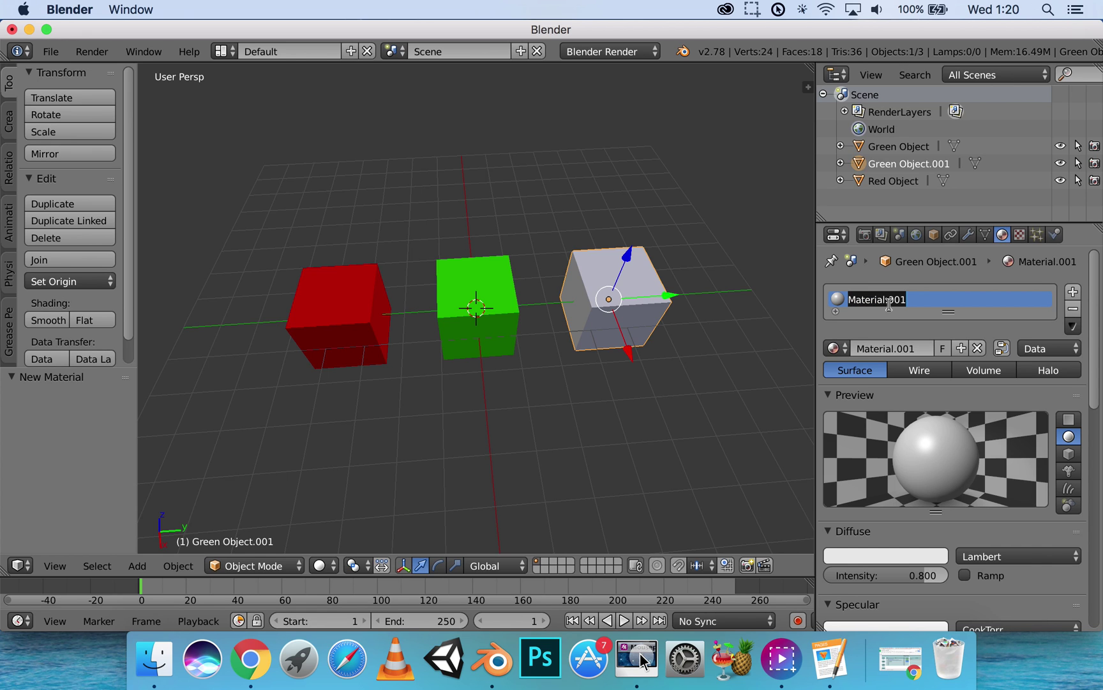
pyautogui.write('Blue')
pyautogui.press('Return')
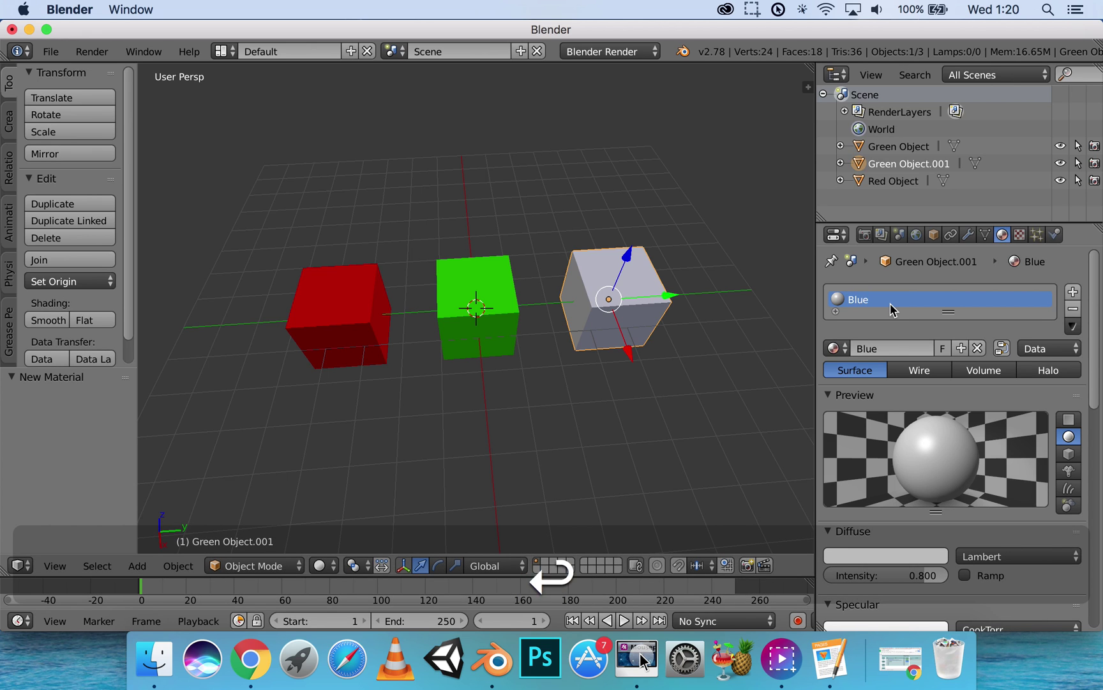
pyautogui.click(888, 556)
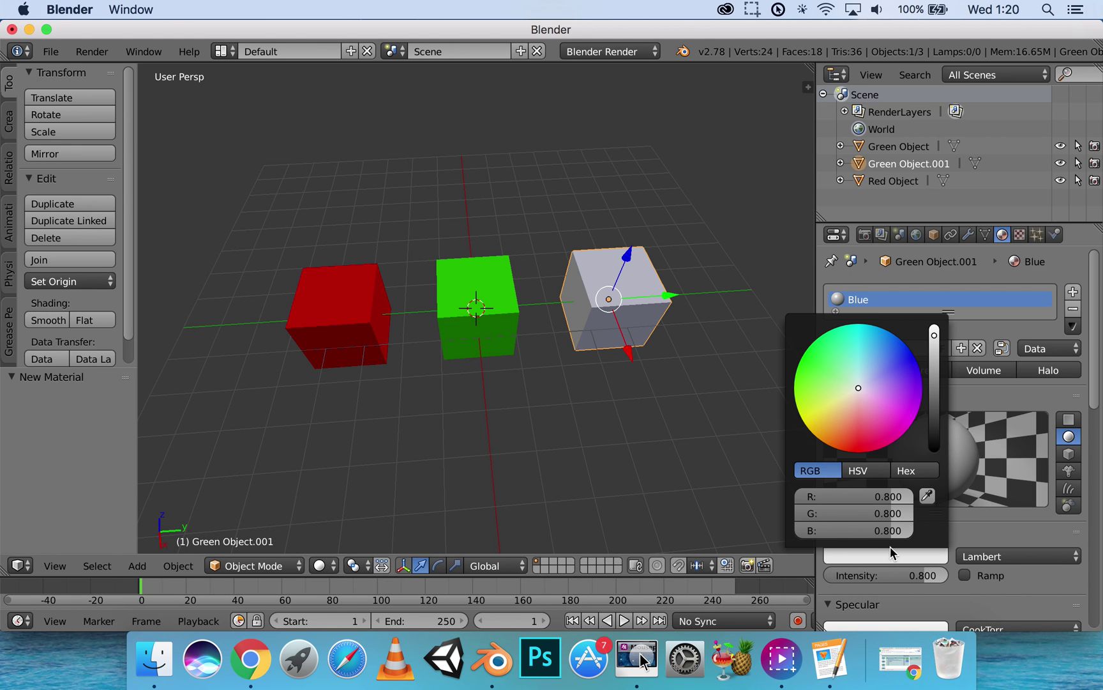
pyautogui.moveTo(857, 385); pyautogui.dragTo(914, 361)
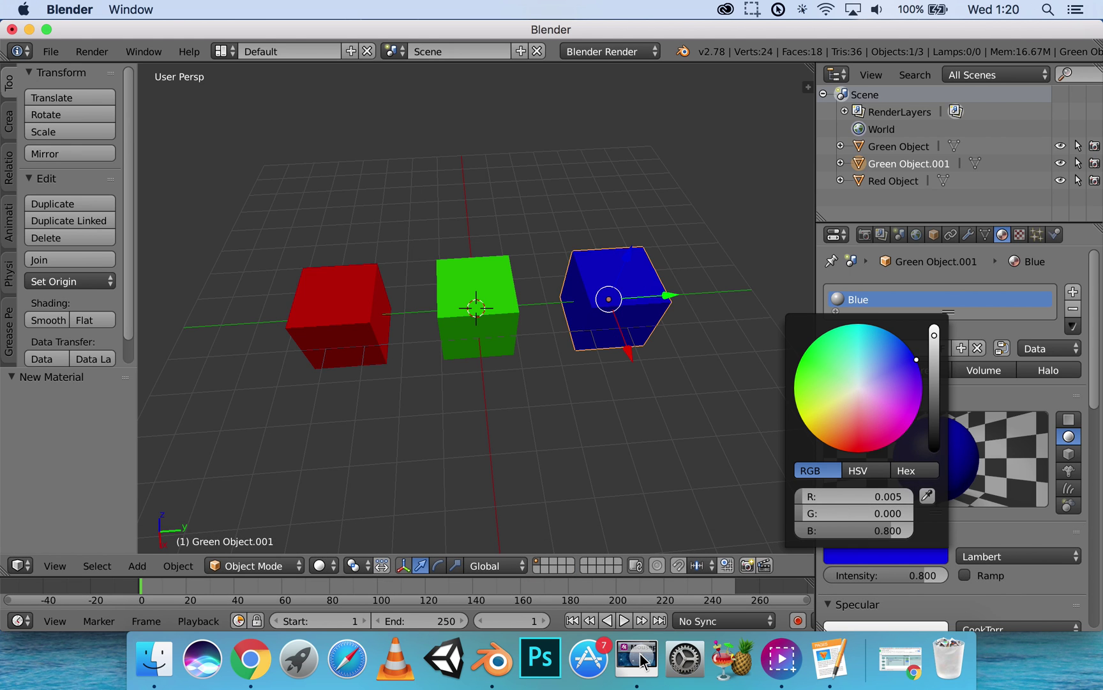
pyautogui.doubleClick(918, 165)
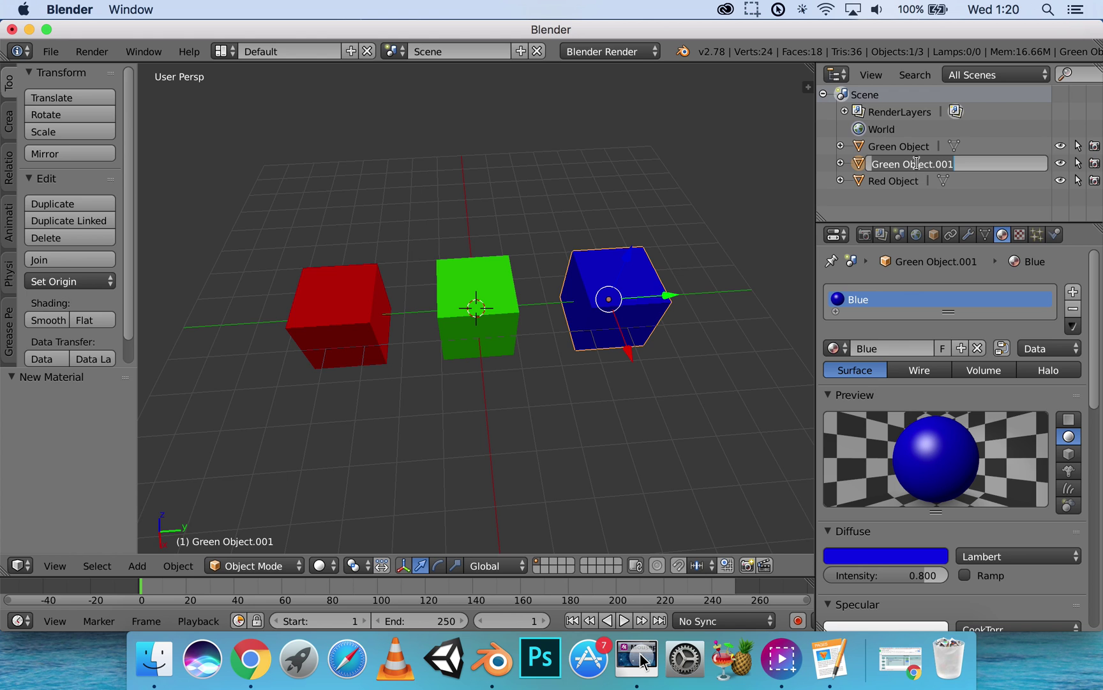
pyautogui.write('Blu')
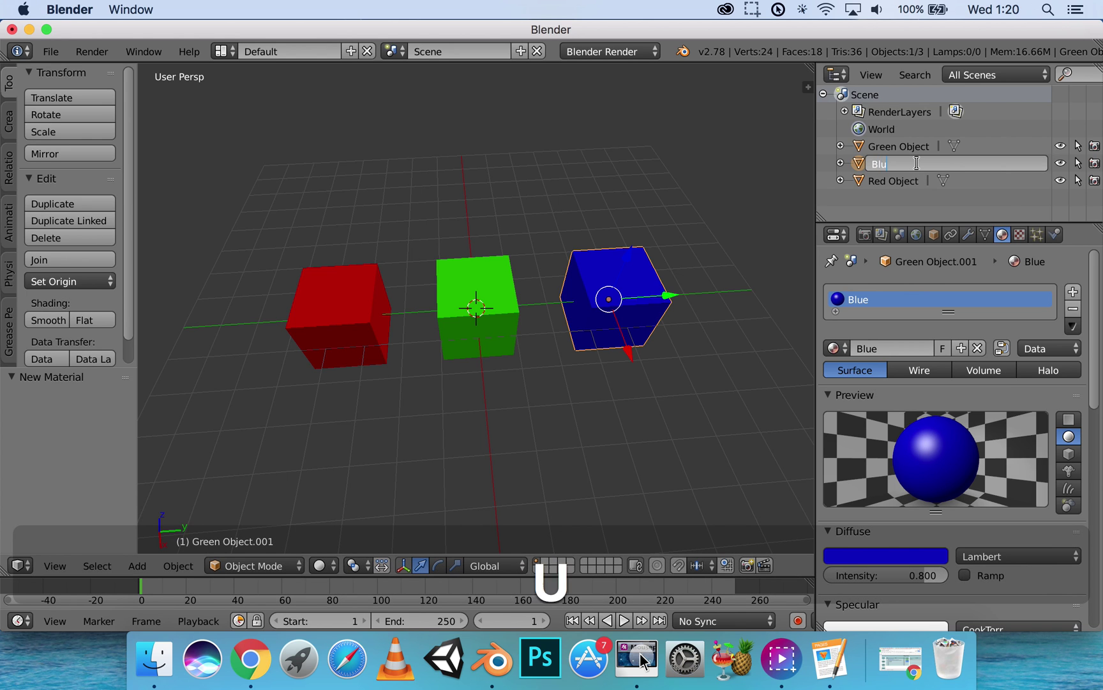
pyautogui.write('e Object')
pyautogui.press('Return')
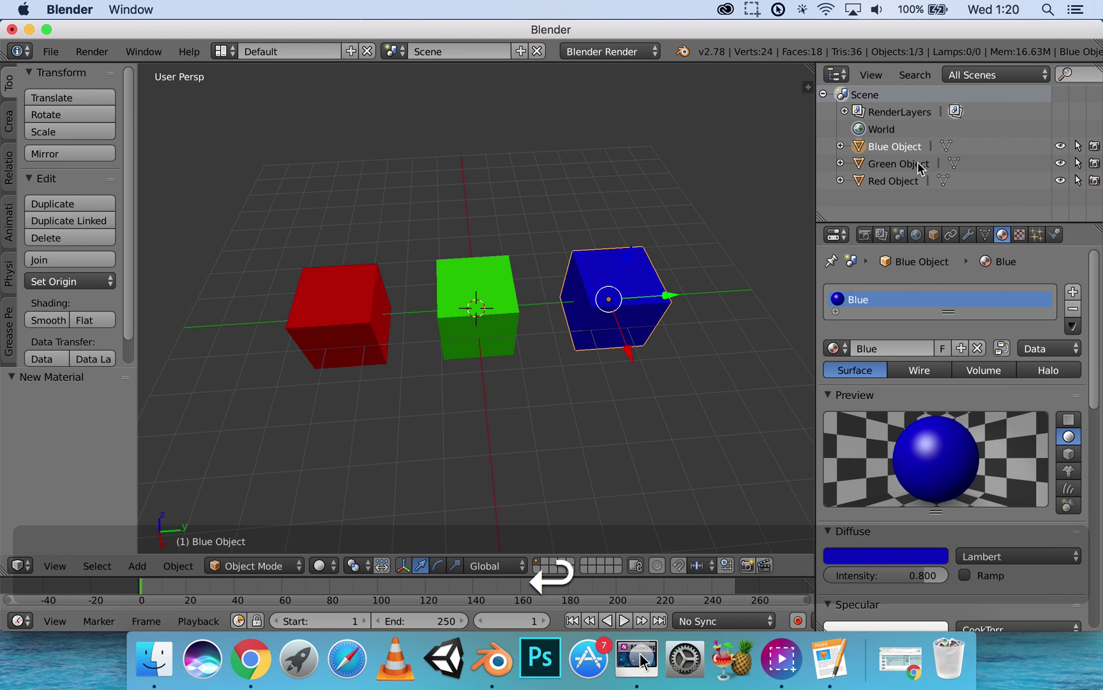
pyautogui.moveTo(547, 394)
pyautogui.mouseDown(button='middle')
pyautogui.moveTo(602, 358)
pyautogui.moveTo(501, 338)
pyautogui.moveTo(464, 345)
pyautogui.mouseUp(button='middle')
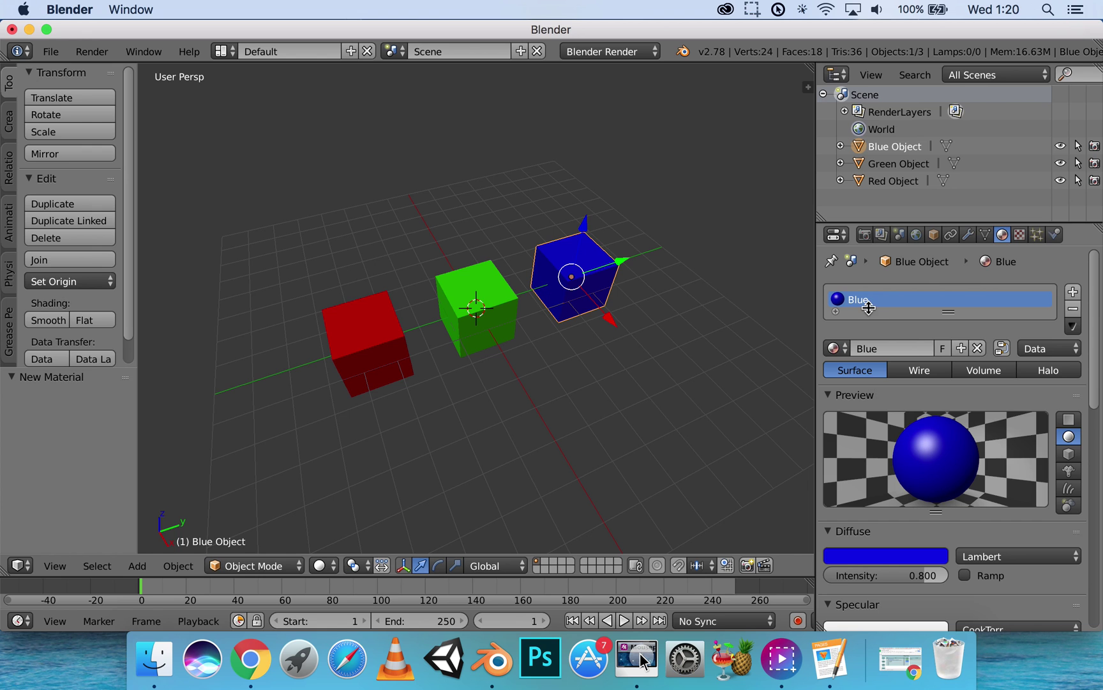
pyautogui.click(933, 236)
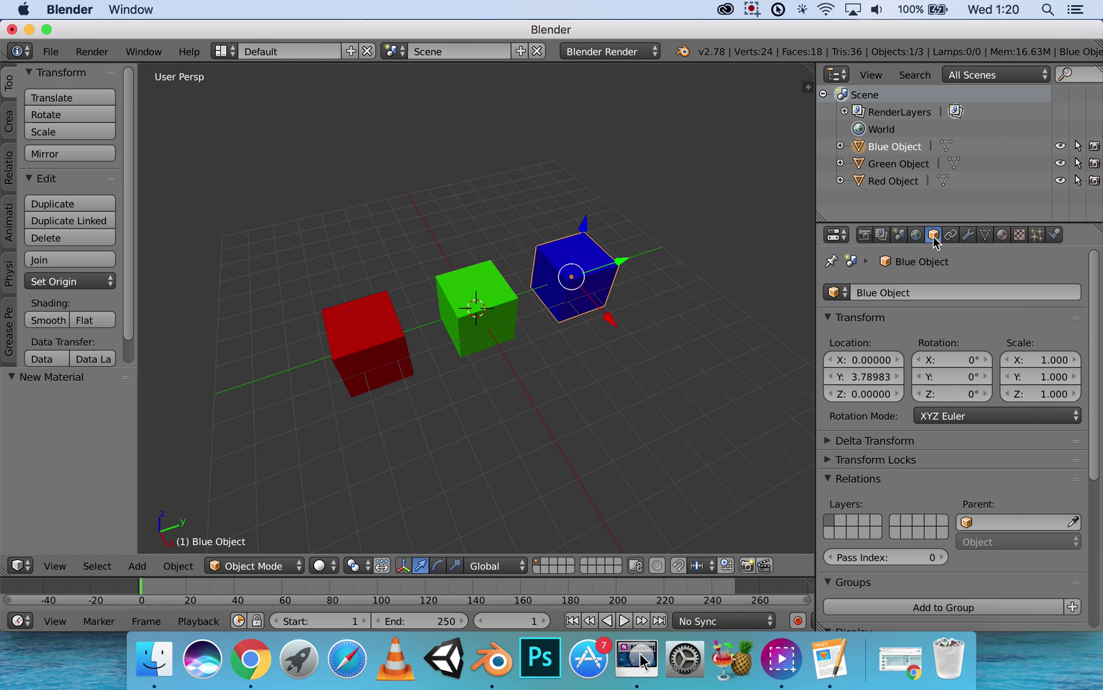
pyautogui.click(1003, 237)
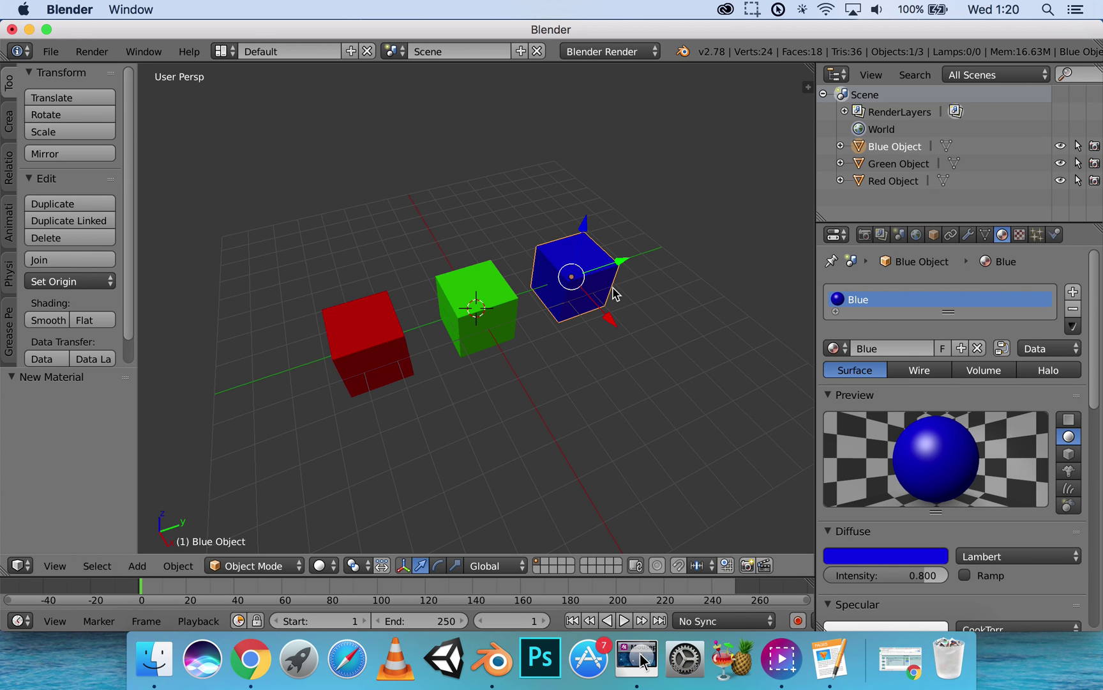
pyautogui.scroll(1, 635, 323)
pyautogui.scroll(2, 633, 332)
pyautogui.scroll(1, 630, 318)
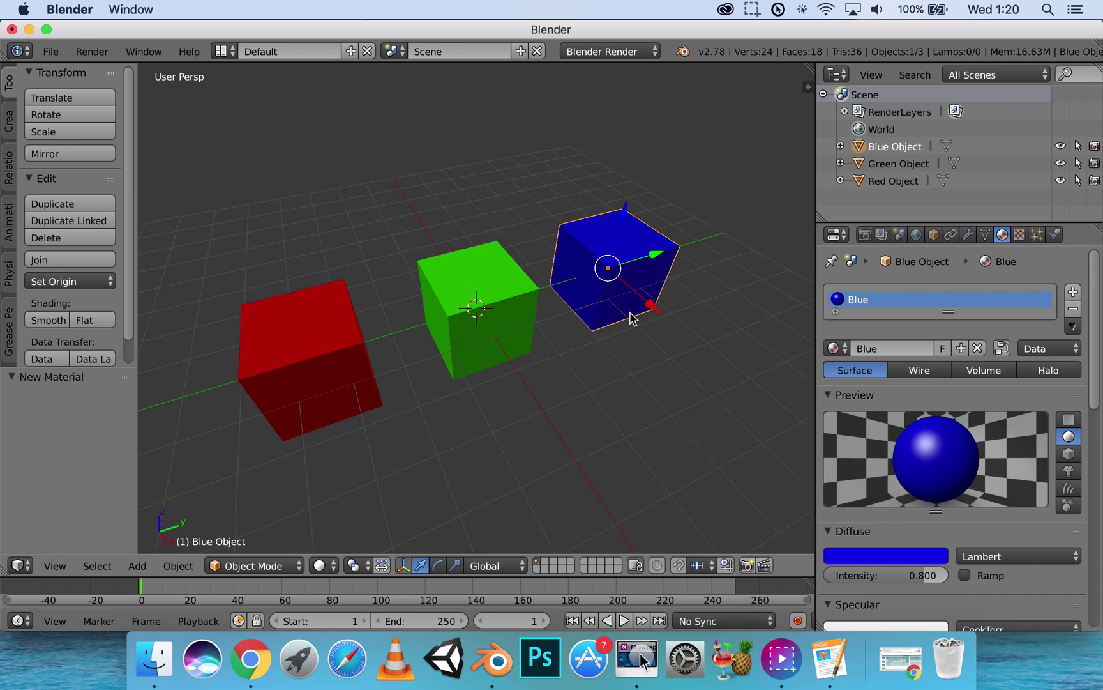
pyautogui.scroll(-1, 630, 319)
pyautogui.scroll(-2, 624, 316)
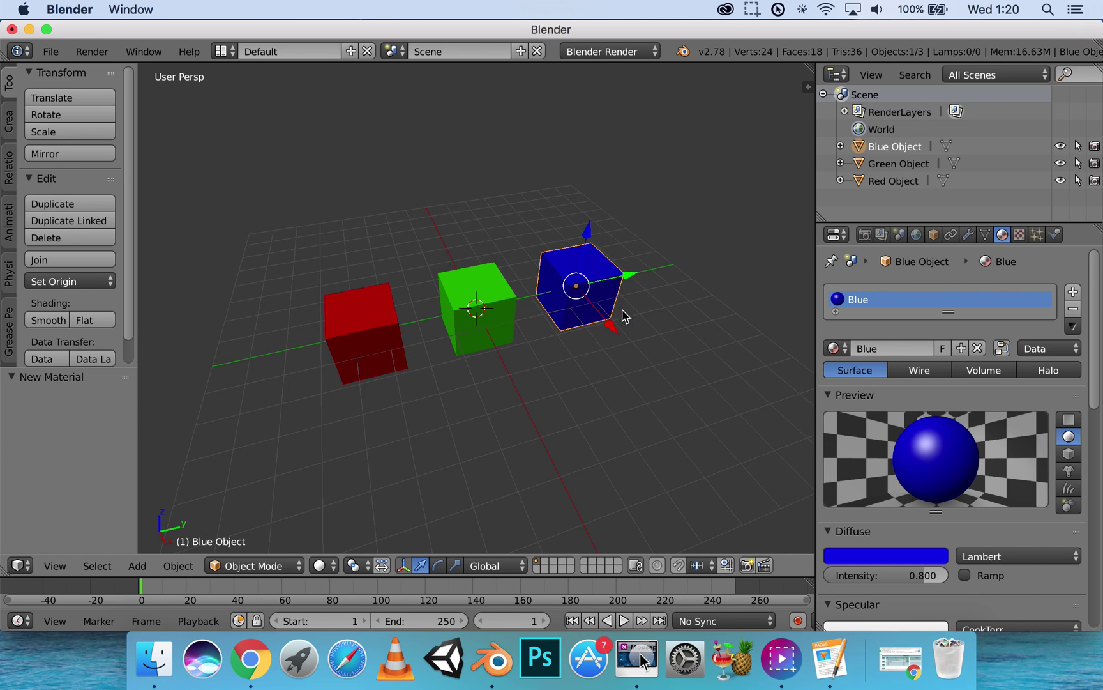
pyautogui.scroll(1, 623, 316)
pyautogui.scroll(1, 611, 333)
pyautogui.scroll(1, 608, 331)
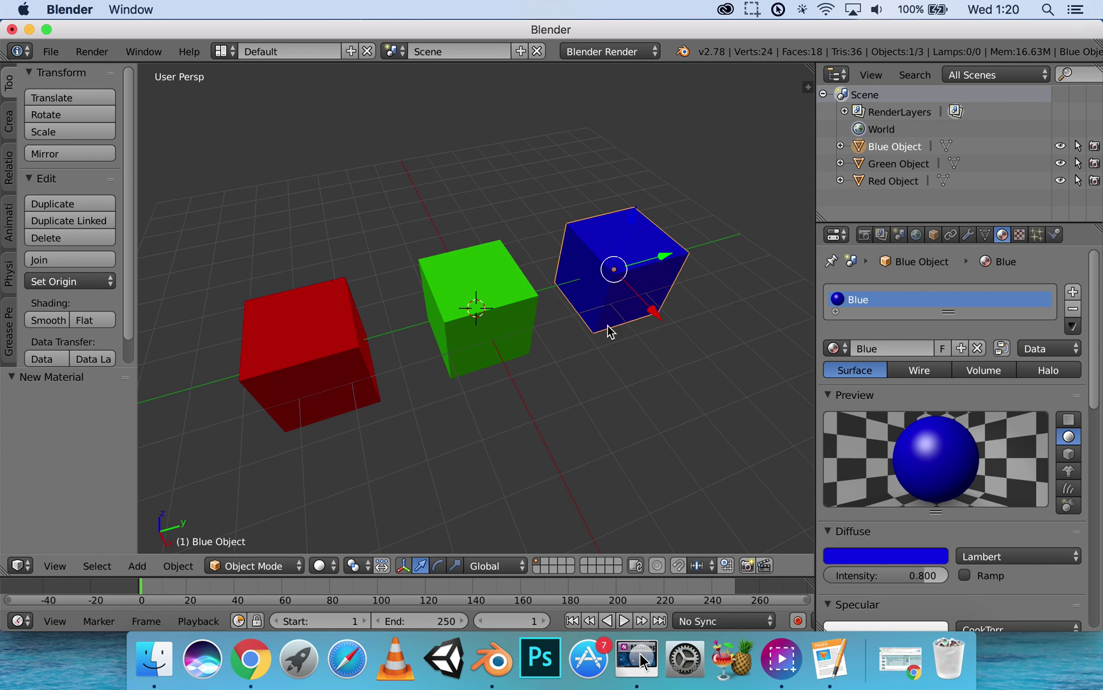
pyautogui.keyDown('shift'); pyautogui.scroll(-2, 609, 325); pyautogui.keyUp('shift')
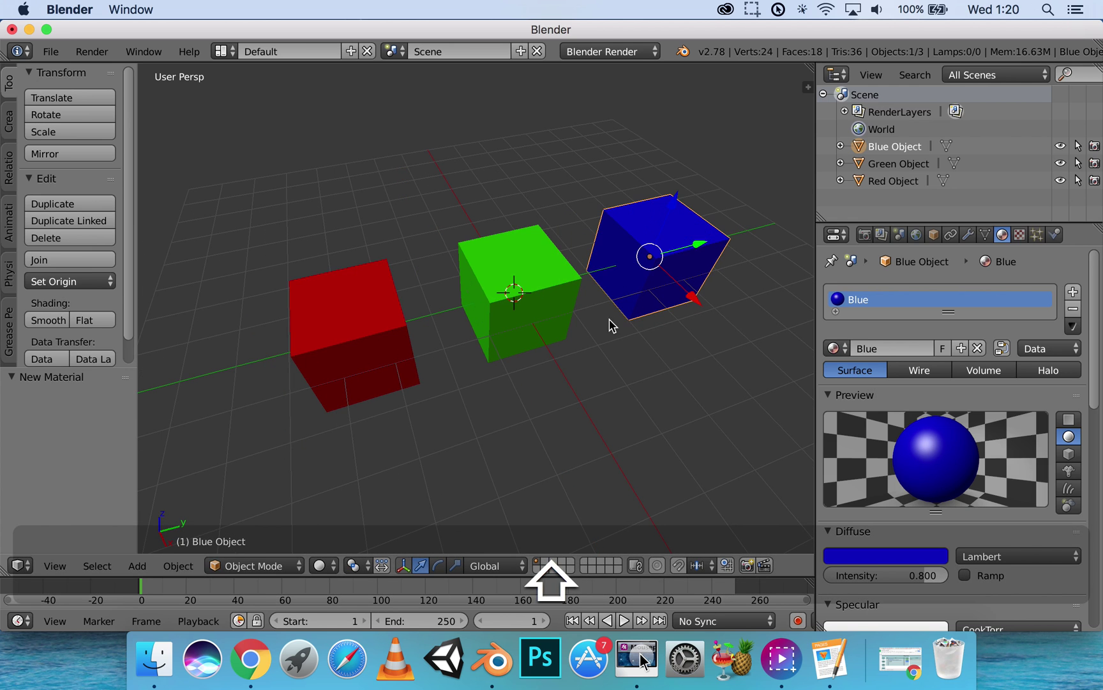
pyautogui.keyDown('shift'); pyautogui.scroll(1, 653, 320); pyautogui.keyUp('shift')
pyautogui.keyDown('shift'); pyautogui.scroll(1, 653, 320); pyautogui.keyUp('shift')
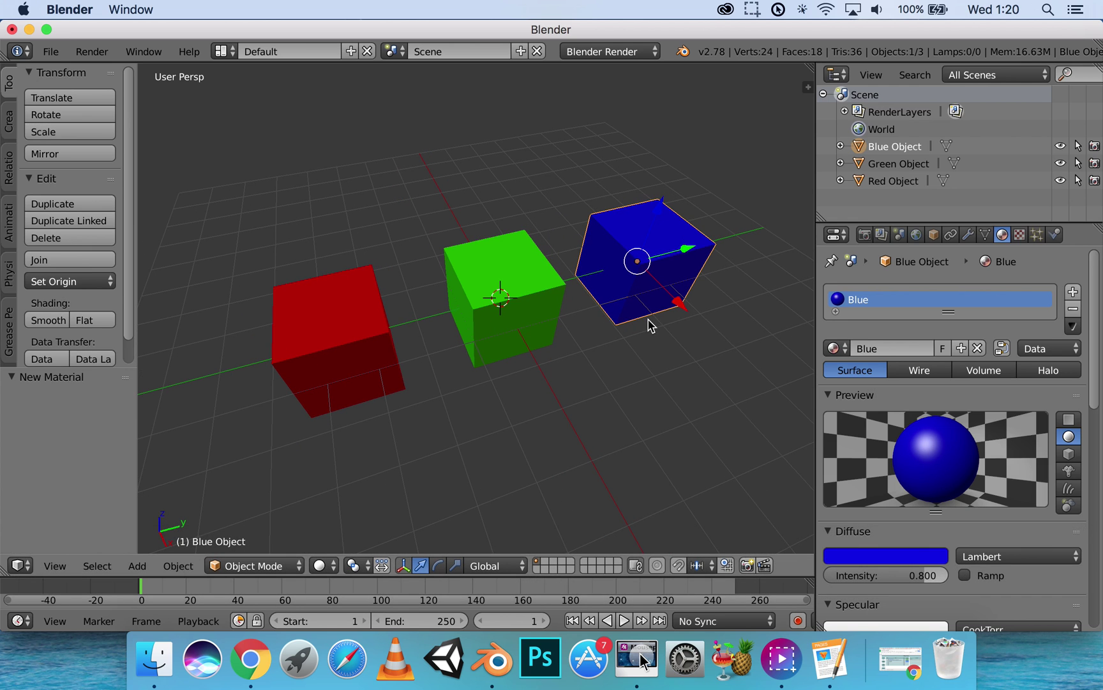